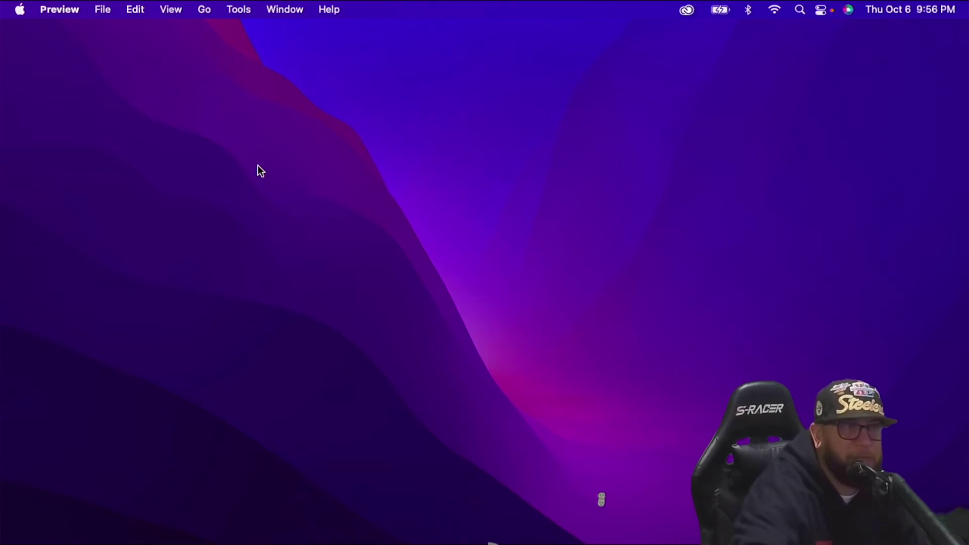
Launch Safari from the Dock so it opens on the Google homepage
{"action": "mouse_move", "coordinate": [3, 143]}
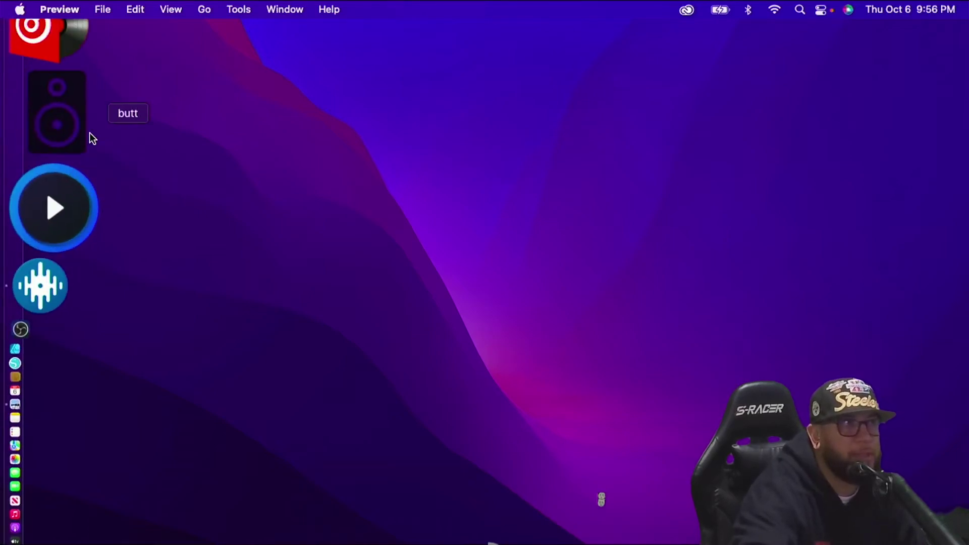
{"action": "left_click", "coordinate": [66, 78]}
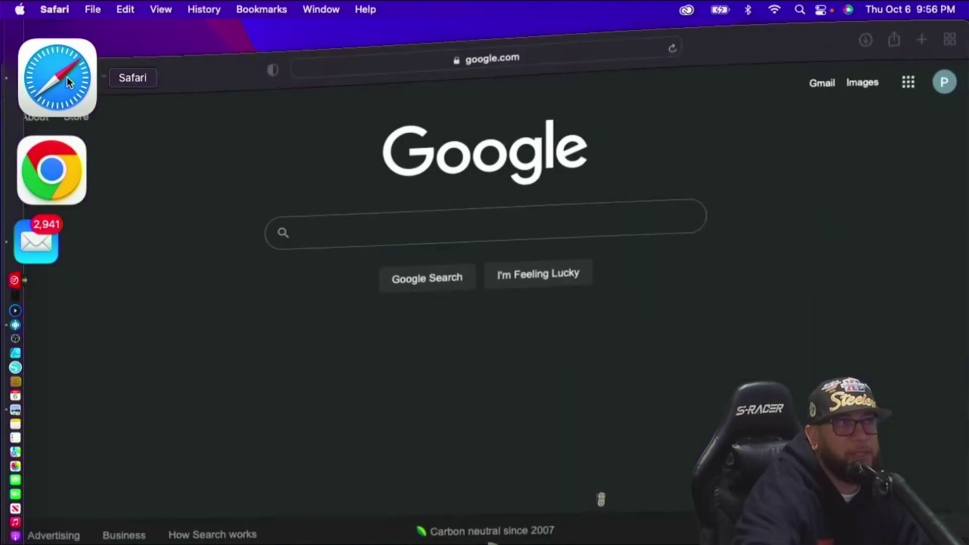
Search Google for 'broadcast using this tool'
{"action": "left_click", "coordinate": [397, 208]}
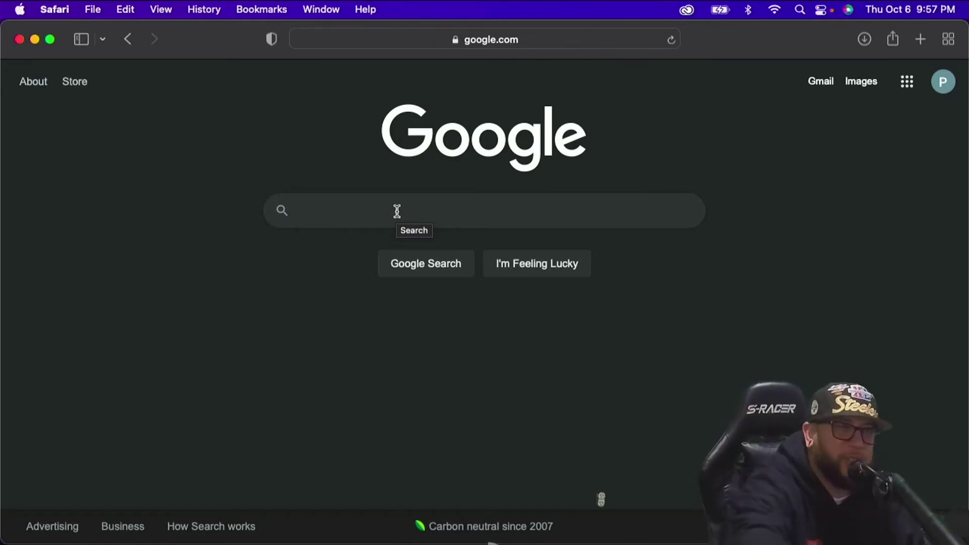
{"action": "left_click", "coordinate": [367, 213]}
{"action": "type", "text": "b"}
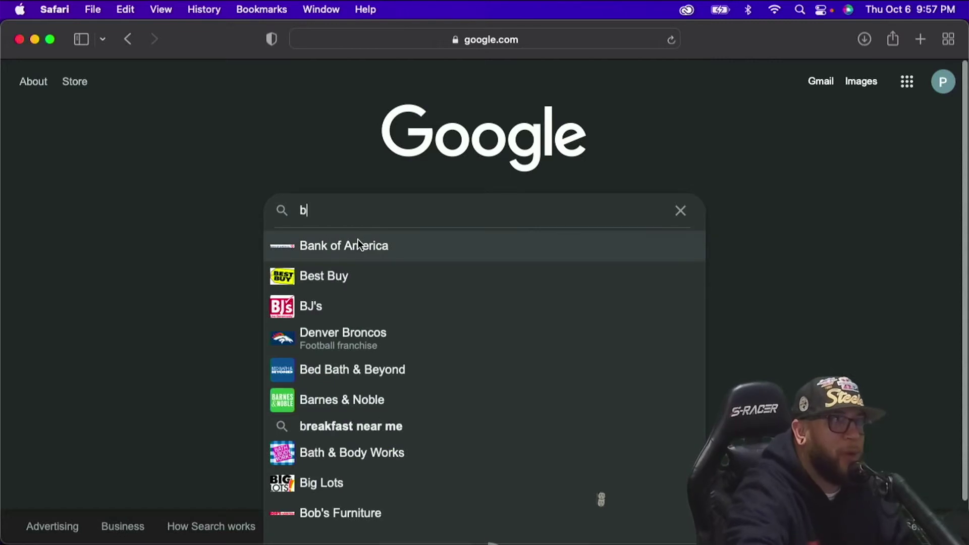
{"action": "type", "text": "r"}
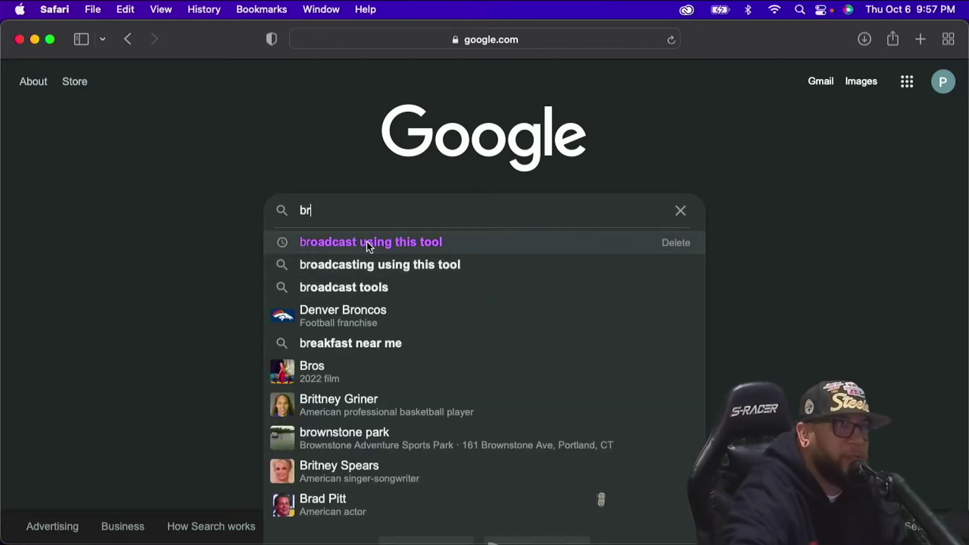
{"action": "left_click", "coordinate": [404, 241]}
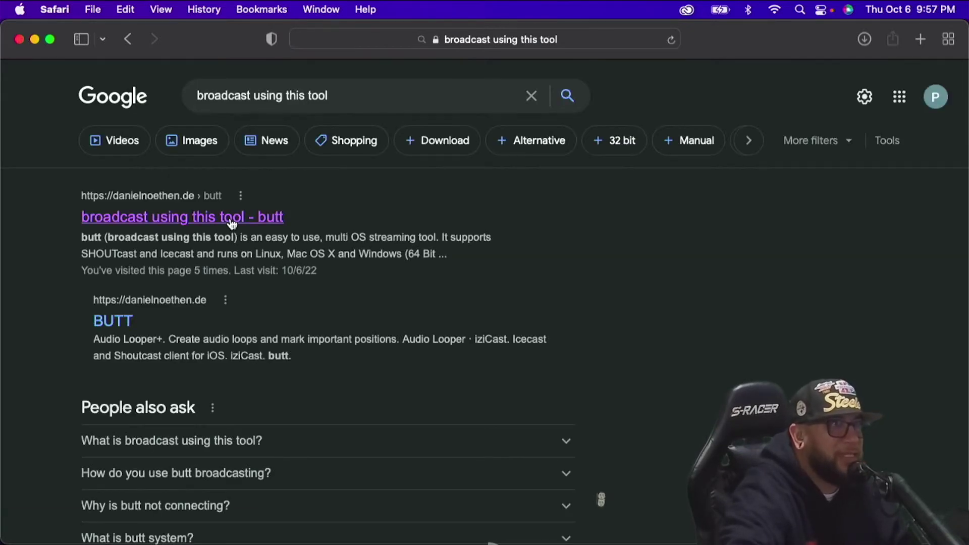
Open the butt project page on danielnoethen.de and download the Mac OS X Disk Image
{"action": "left_click", "coordinate": [231, 221]}
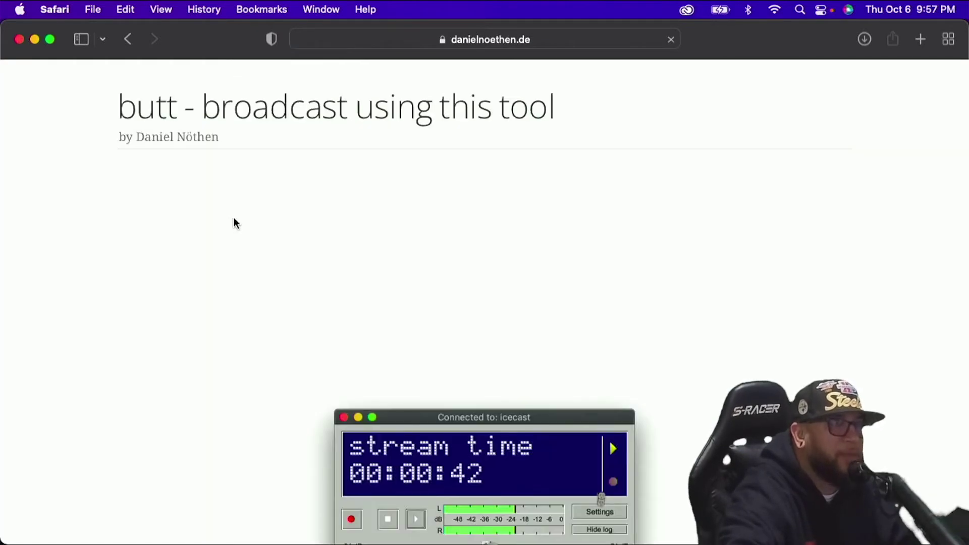
{"action": "scroll", "coordinate": [234, 222], "scroll_direction": "down", "scroll_amount": 2}
{"action": "scroll", "coordinate": [233, 218], "scroll_direction": "down", "scroll_amount": 5}
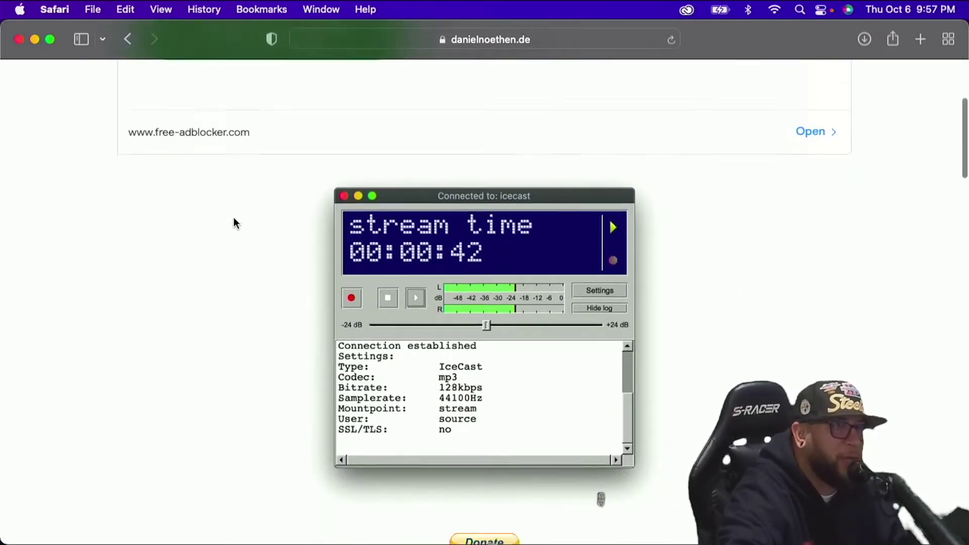
{"action": "scroll", "coordinate": [234, 219], "scroll_direction": "down", "scroll_amount": 10}
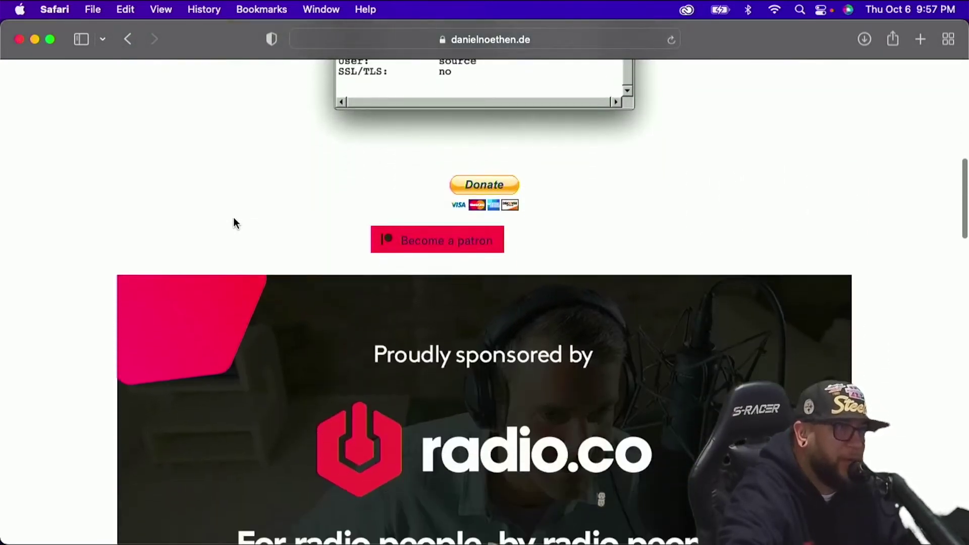
{"action": "scroll", "coordinate": [234, 219], "scroll_direction": "down", "scroll_amount": 10}
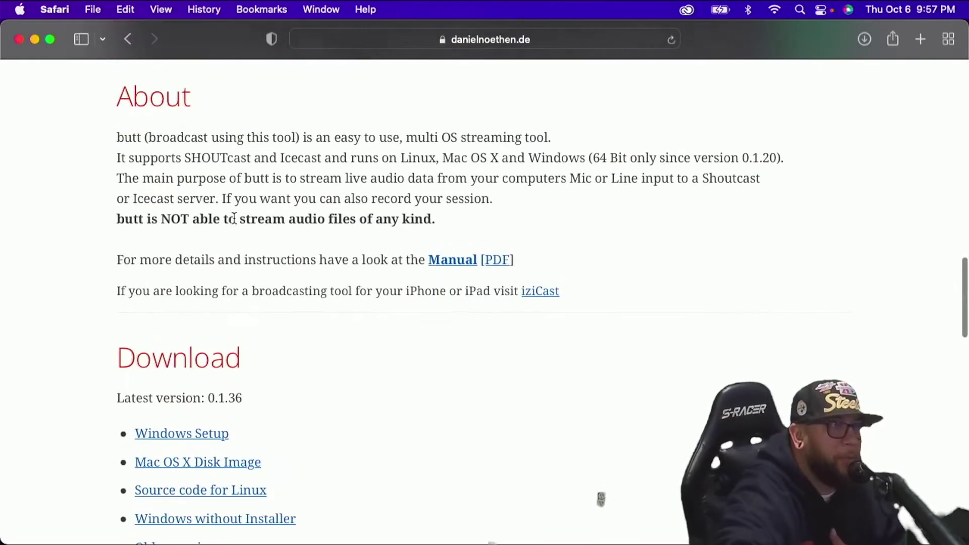
{"action": "scroll", "coordinate": [235, 218], "scroll_direction": "down", "scroll_amount": 3}
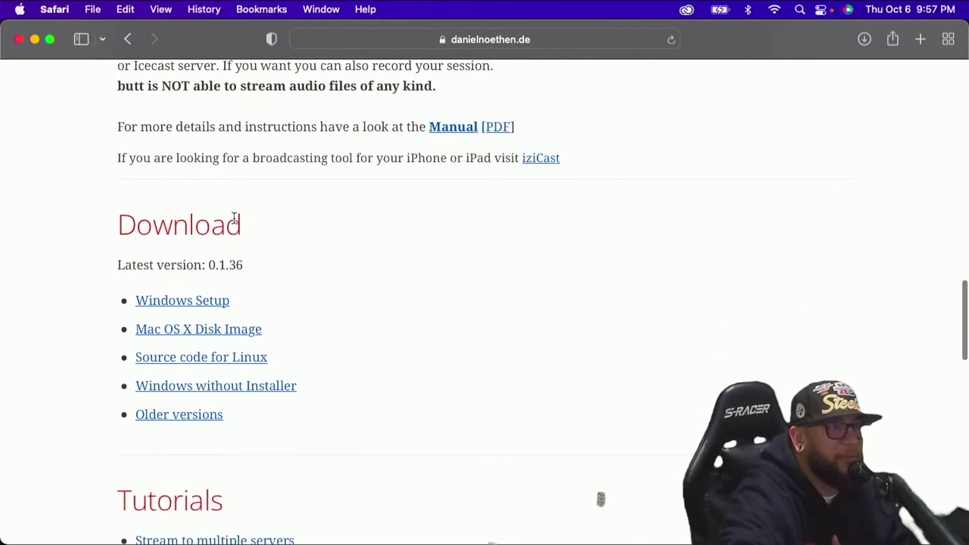
{"action": "left_click", "coordinate": [186, 333]}
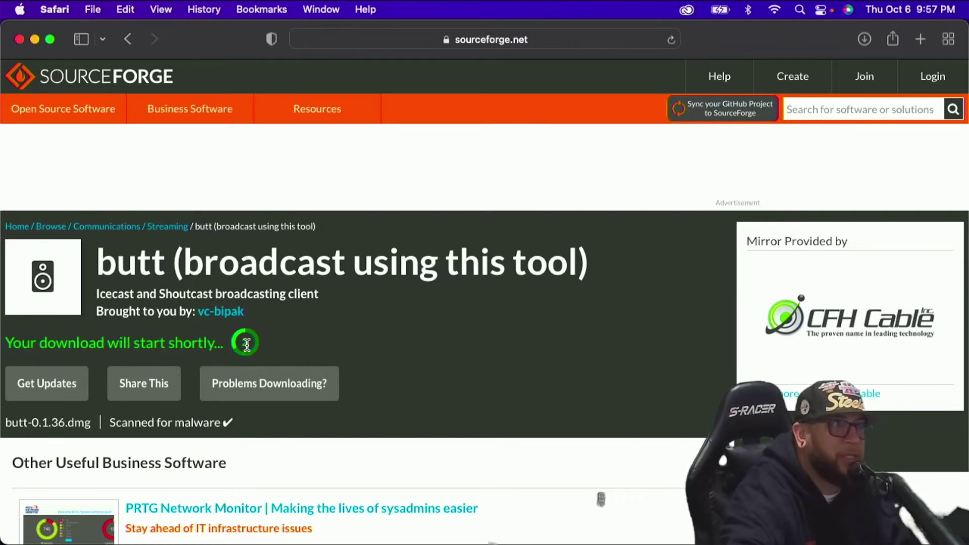
Confirm the butt-0.1.36.dmg download in the Downloads list, then return to the project page
{"action": "left_click", "coordinate": [865, 40]}
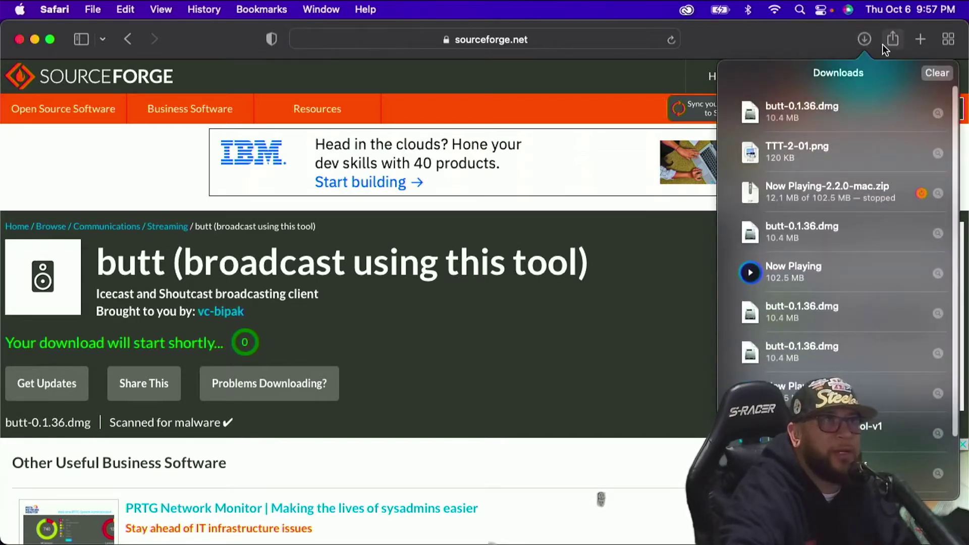
{"action": "left_click", "coordinate": [864, 40]}
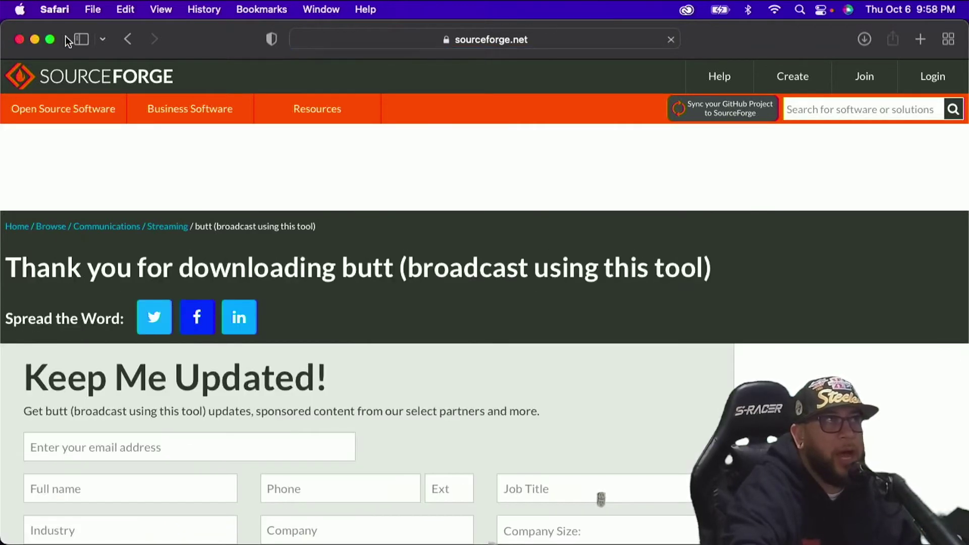
{"action": "left_click", "coordinate": [125, 39]}
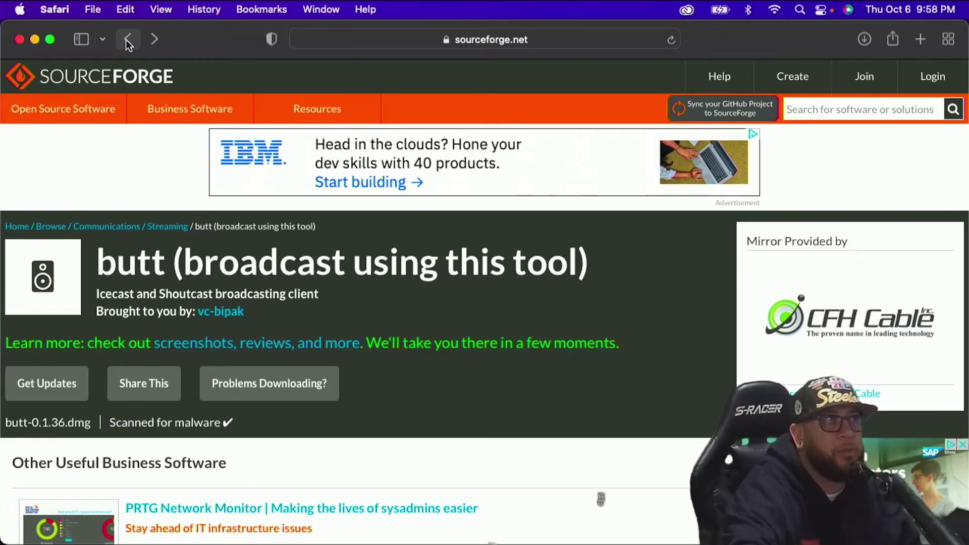
Back out to Google, search 'now playing 2' and open the nowplaying2.com result
{"action": "left_click", "coordinate": [125, 39]}
{"action": "left_click", "coordinate": [126, 39]}
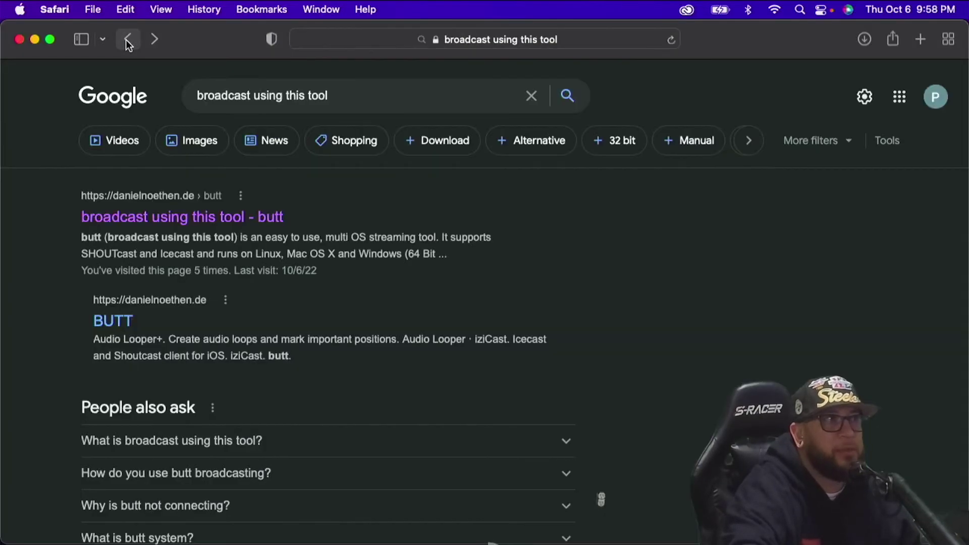
{"action": "left_click", "coordinate": [126, 39]}
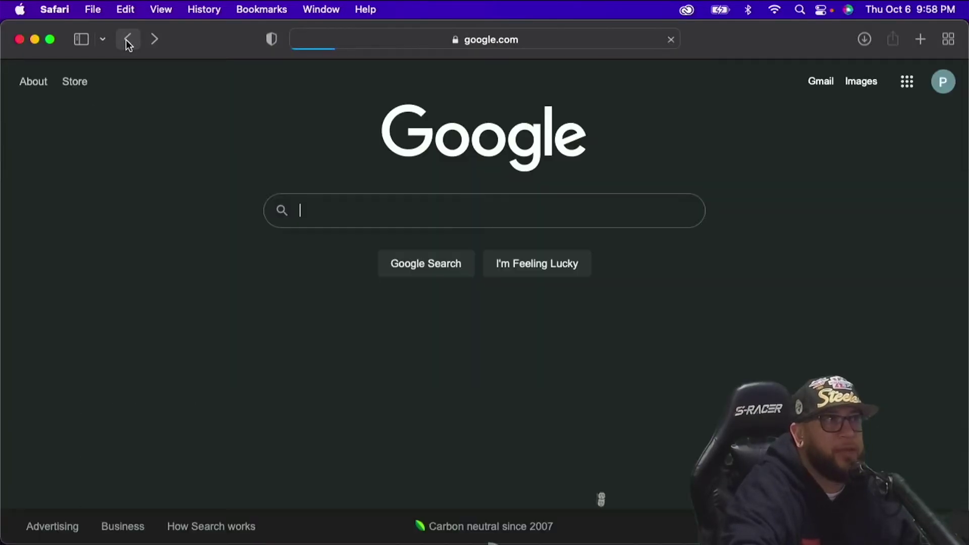
{"action": "left_click", "coordinate": [410, 202]}
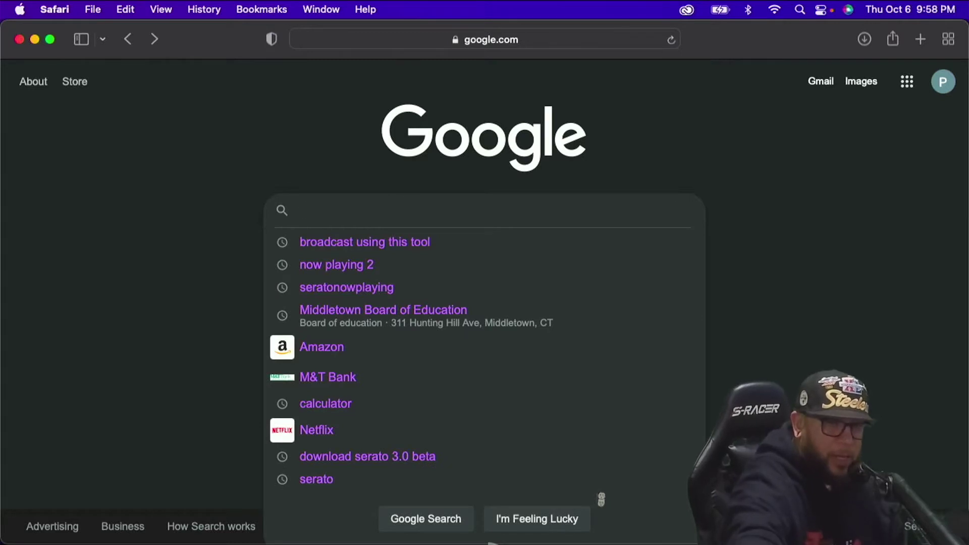
{"action": "type", "text": "no"}
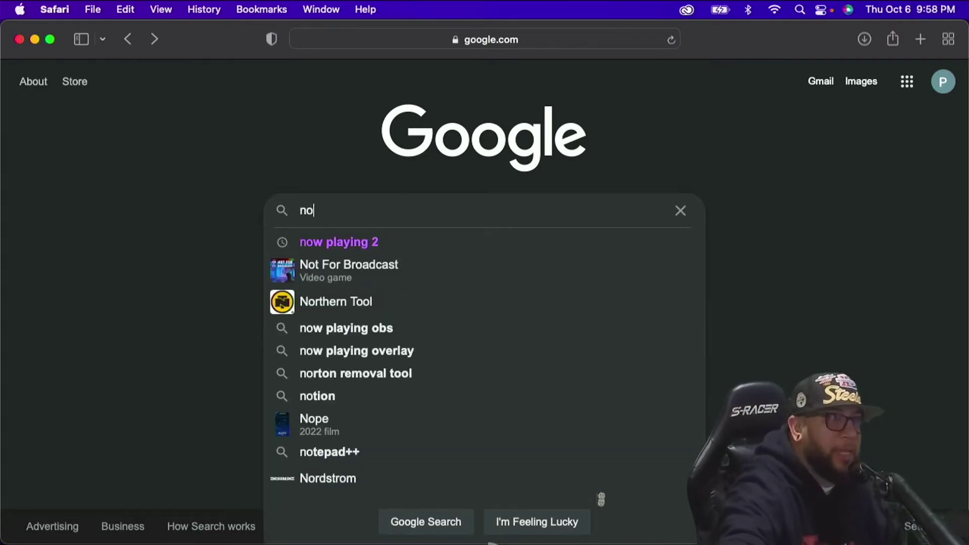
{"action": "left_click", "coordinate": [371, 245]}
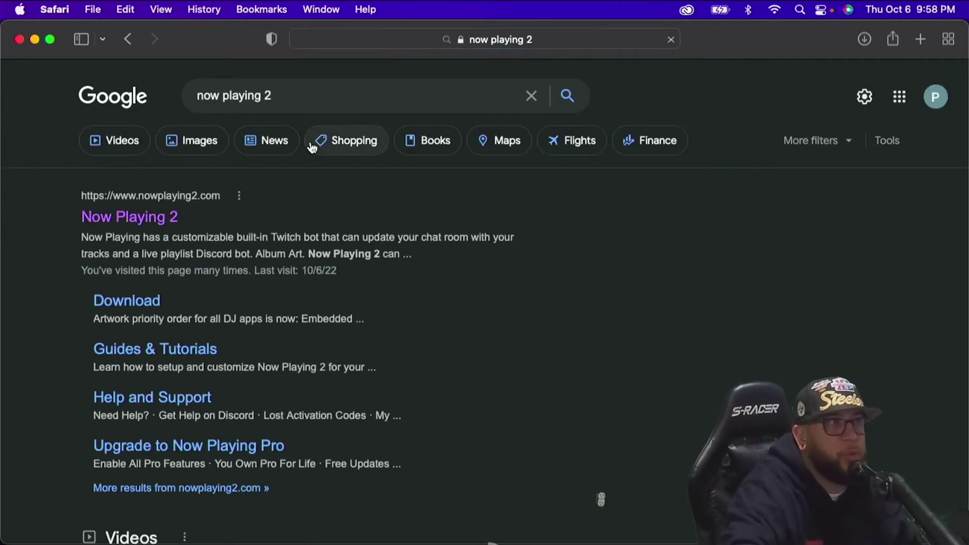
{"action": "left_click", "coordinate": [127, 217]}
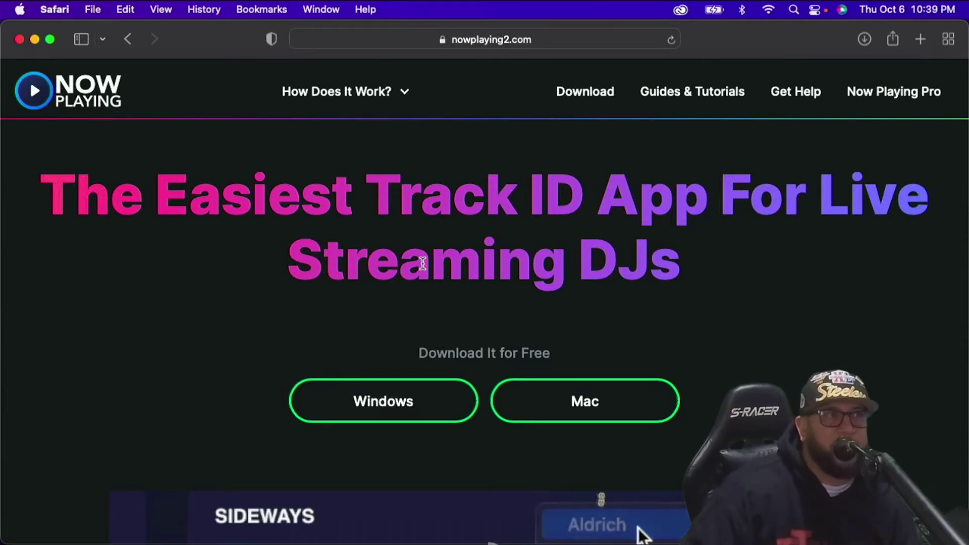
Download the Mac version of Now Playing 2 from nowplaying2.com
{"action": "scroll", "coordinate": [422, 263], "scroll_direction": "down", "scroll_amount": 10}
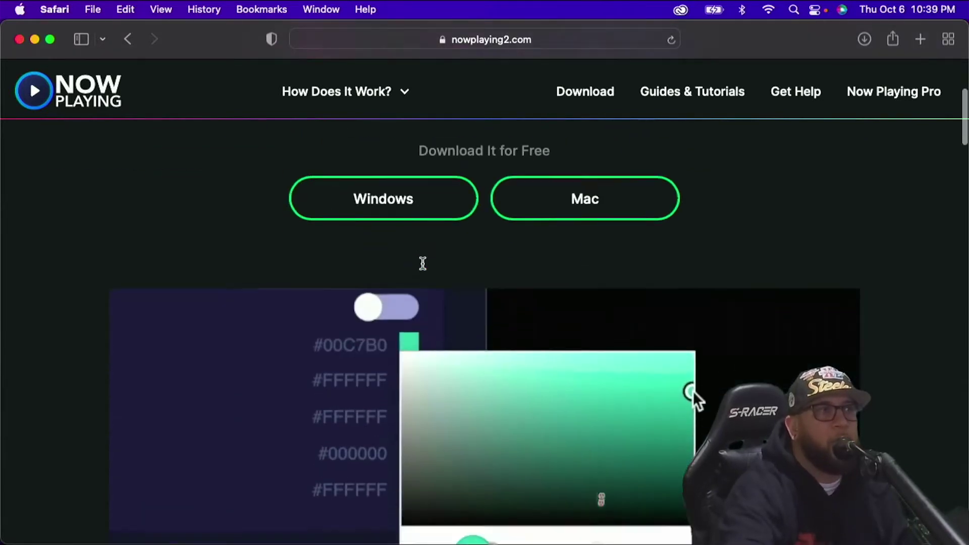
{"action": "scroll", "coordinate": [397, 263], "scroll_direction": "down", "scroll_amount": 15}
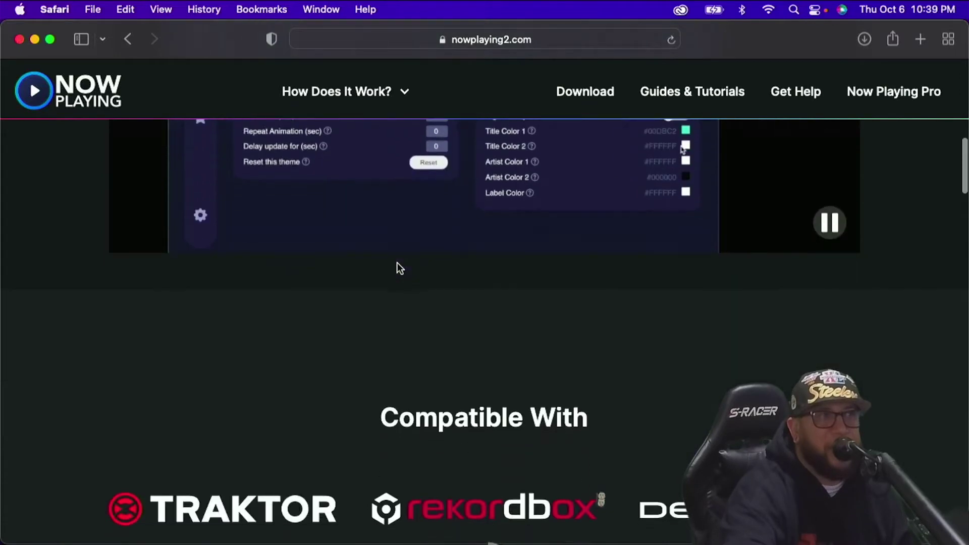
{"action": "scroll", "coordinate": [397, 267], "scroll_direction": "up", "scroll_amount": 4}
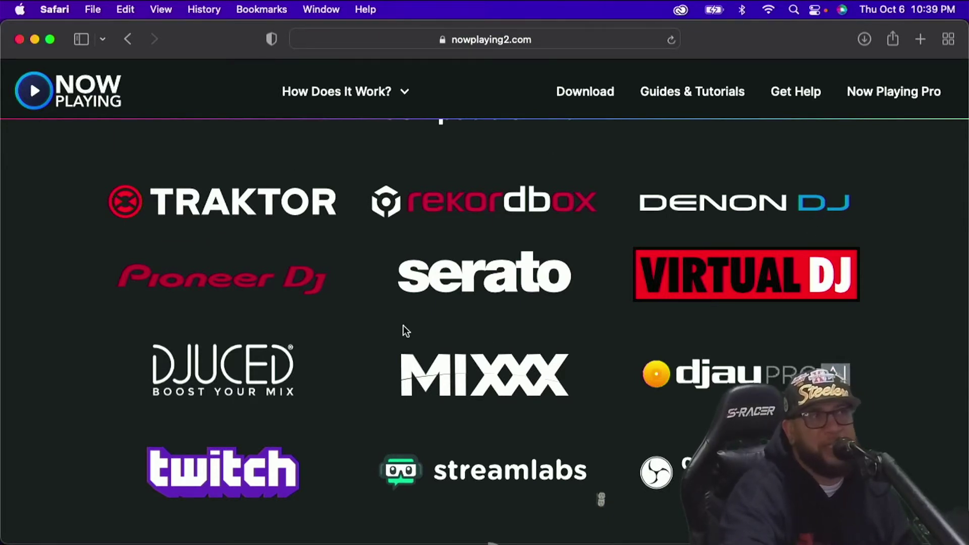
{"action": "scroll", "coordinate": [707, 335], "scroll_direction": "down", "scroll_amount": 5}
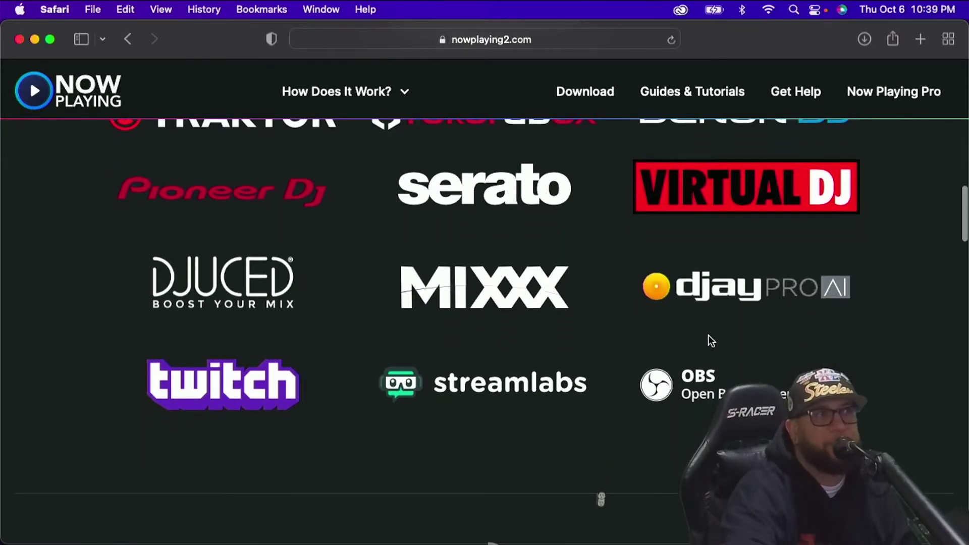
{"action": "scroll", "coordinate": [708, 335], "scroll_direction": "up", "scroll_amount": 3}
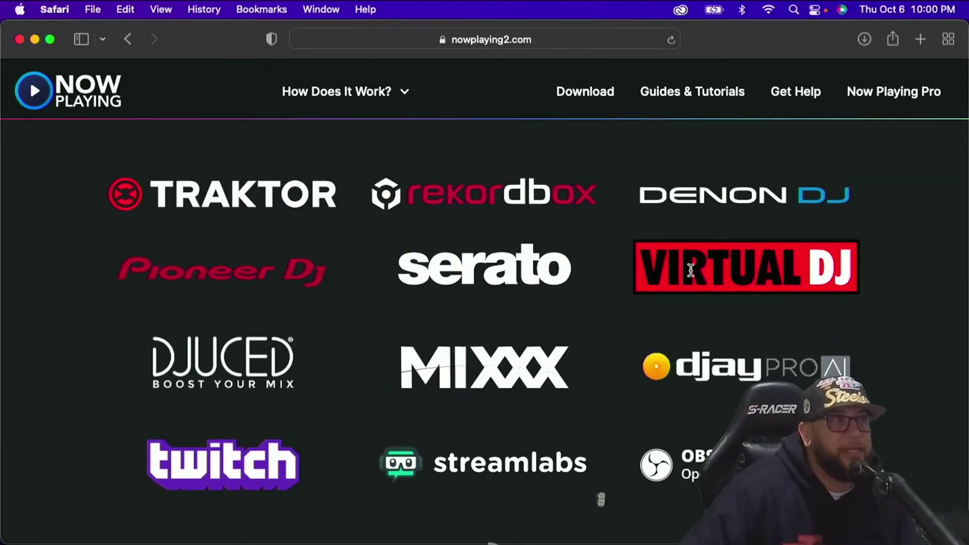
{"action": "scroll", "coordinate": [690, 270], "scroll_direction": "up", "scroll_amount": 10}
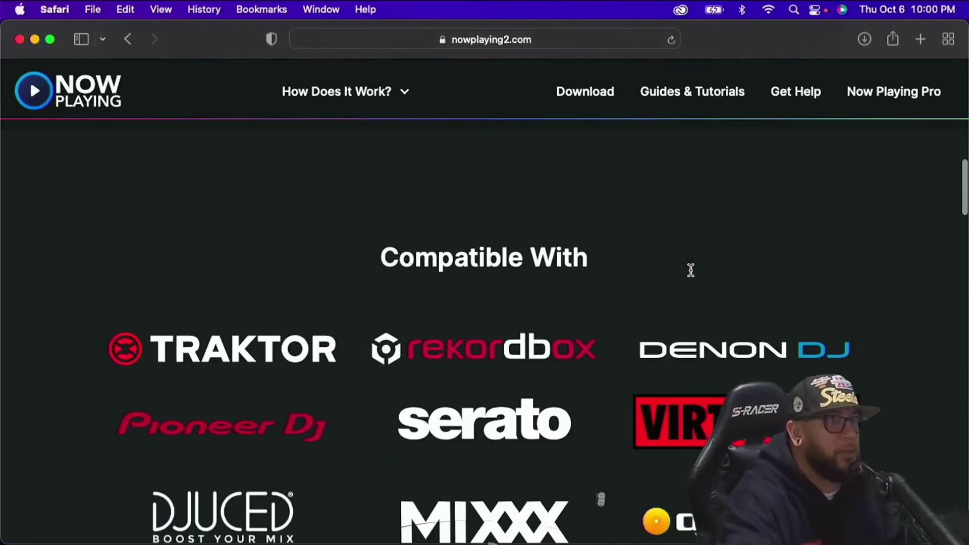
{"action": "scroll", "coordinate": [690, 270], "scroll_direction": "down", "scroll_amount": 2}
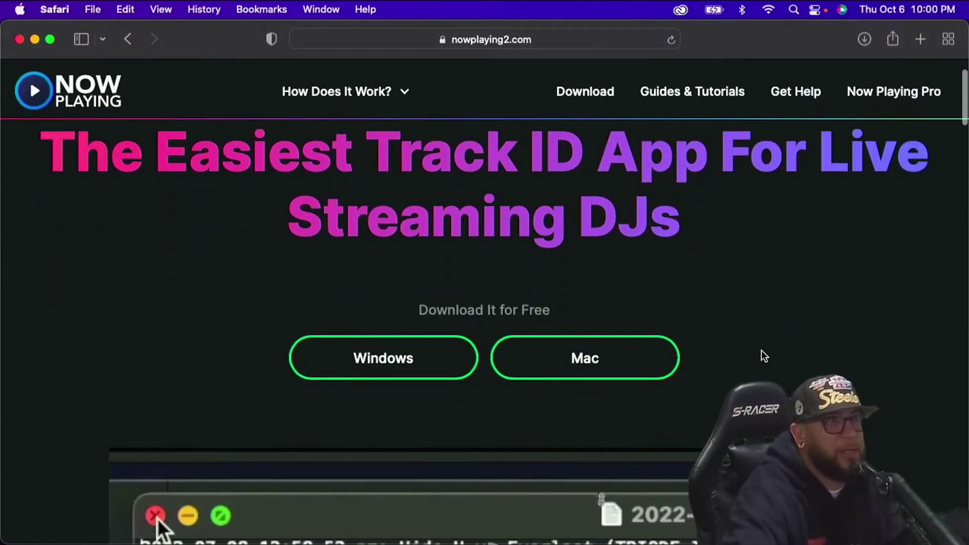
{"action": "left_click", "coordinate": [575, 359]}
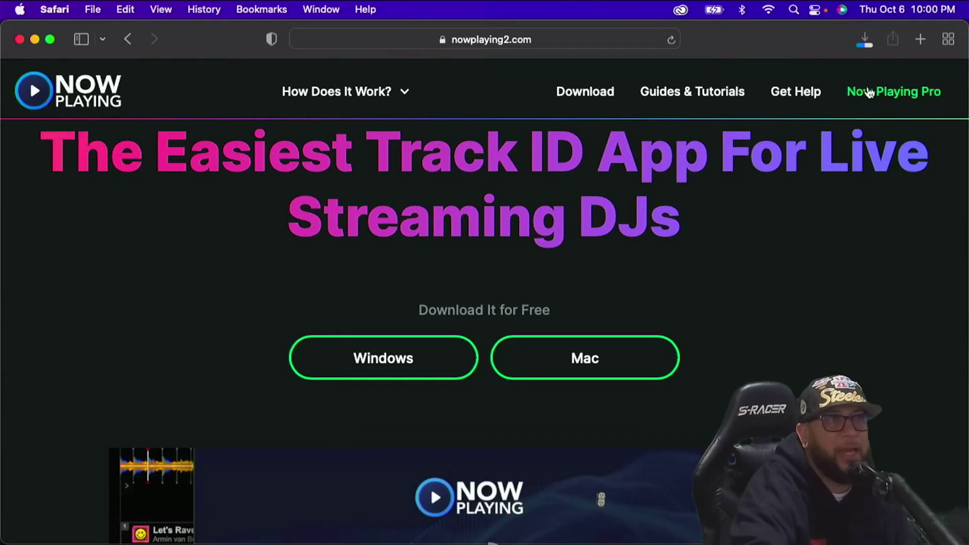
Check the Now Playing-2.2.0-mac.zip download progress, then close Safari
{"action": "left_click", "coordinate": [863, 41]}
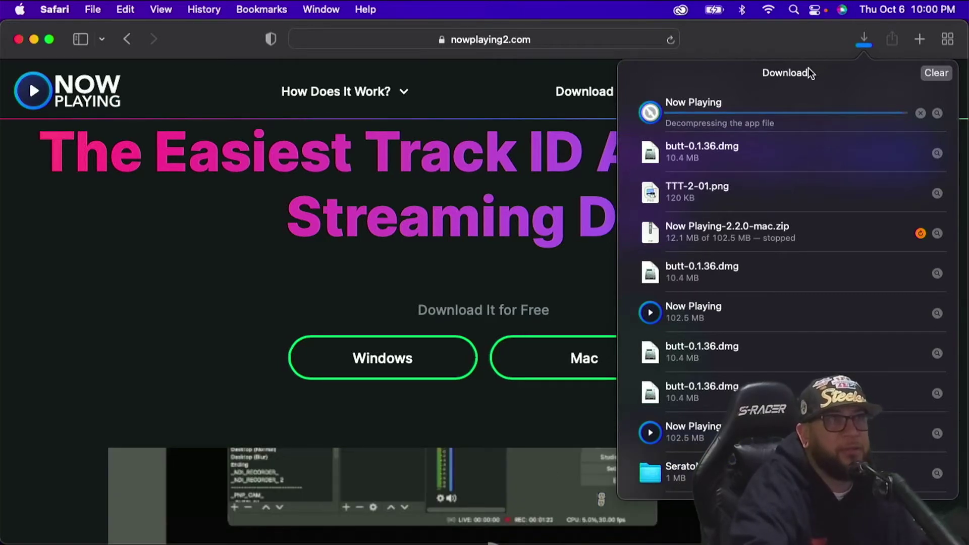
{"action": "left_click", "coordinate": [817, 34]}
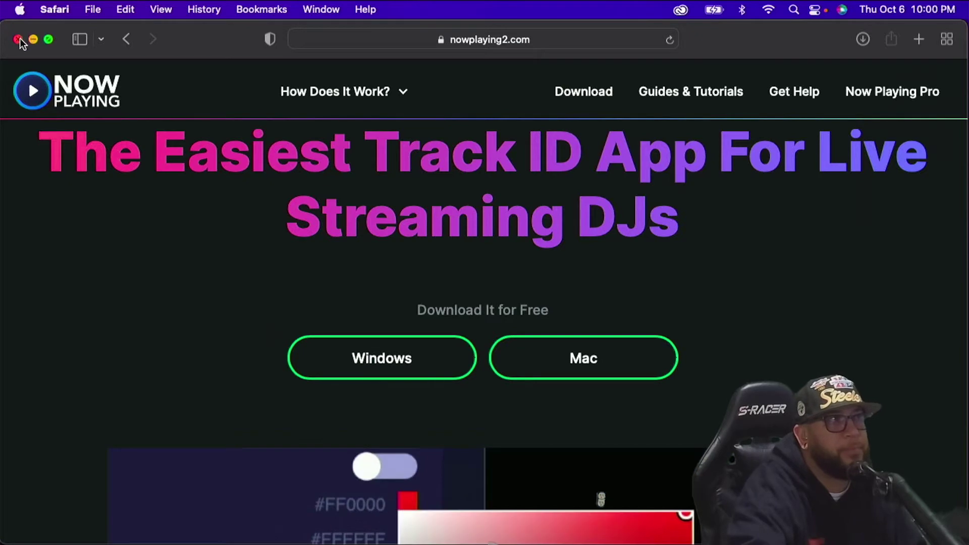
{"action": "left_click", "coordinate": [18, 39]}
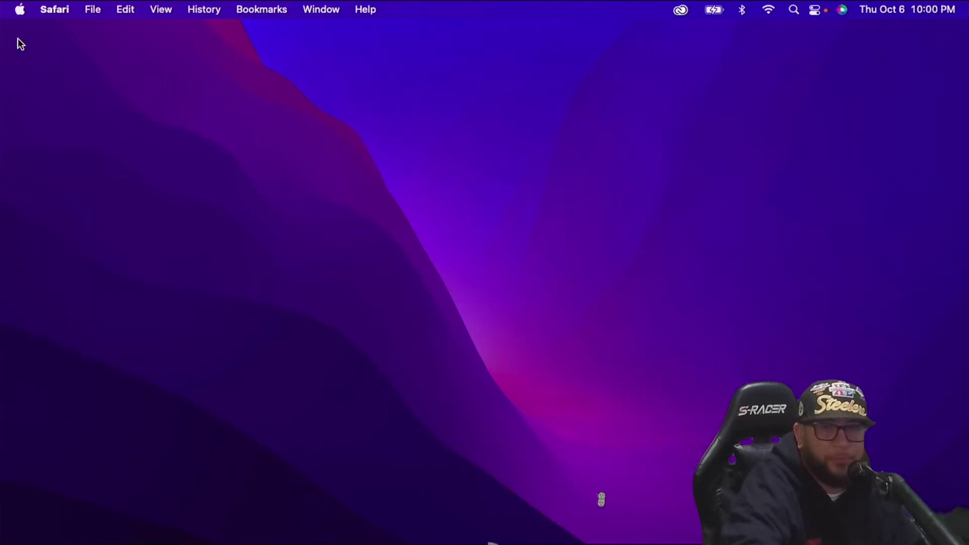
Launch Serato DJ Pro and verify Serato Playlists and Live Playlists are enabled in Setup
{"action": "mouse_move", "coordinate": [1, 51]}
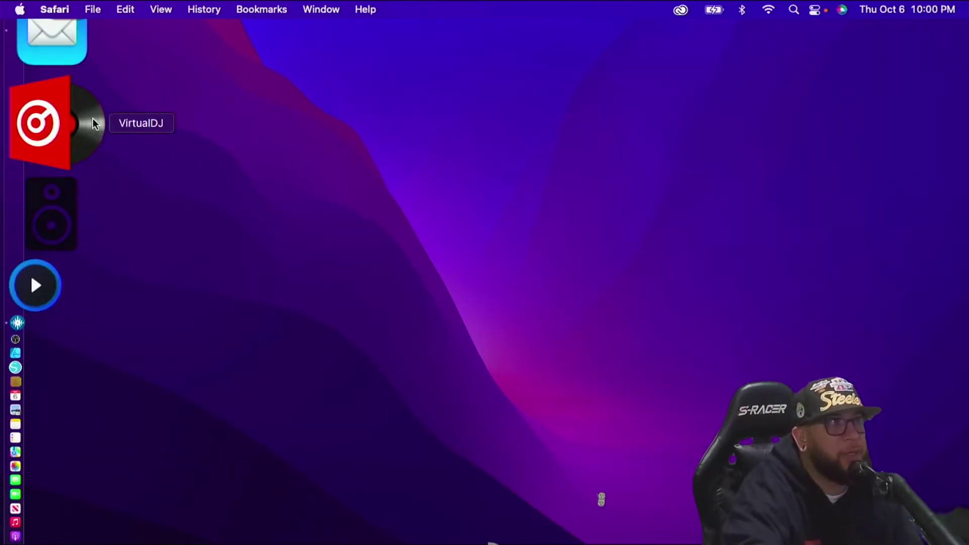
{"action": "left_click", "coordinate": [72, 161]}
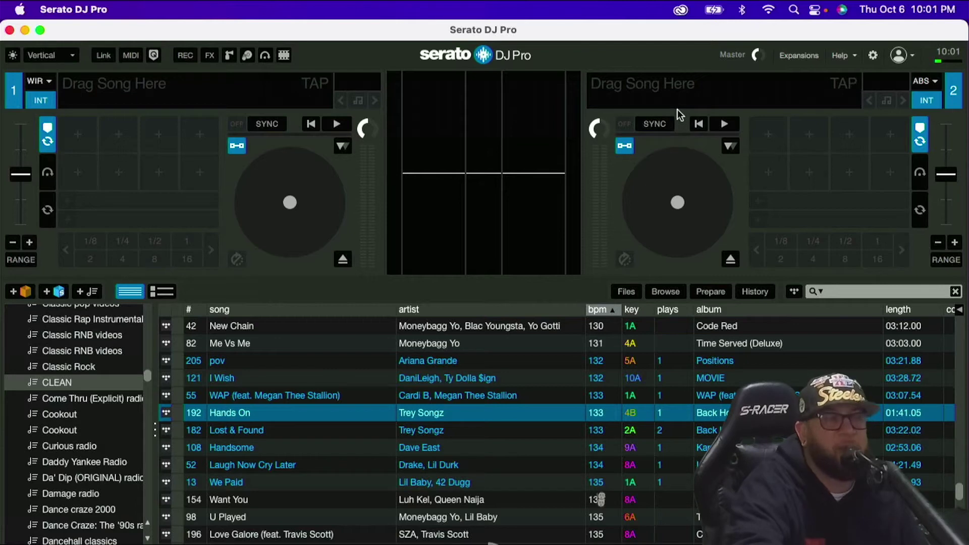
{"action": "left_click", "coordinate": [873, 57]}
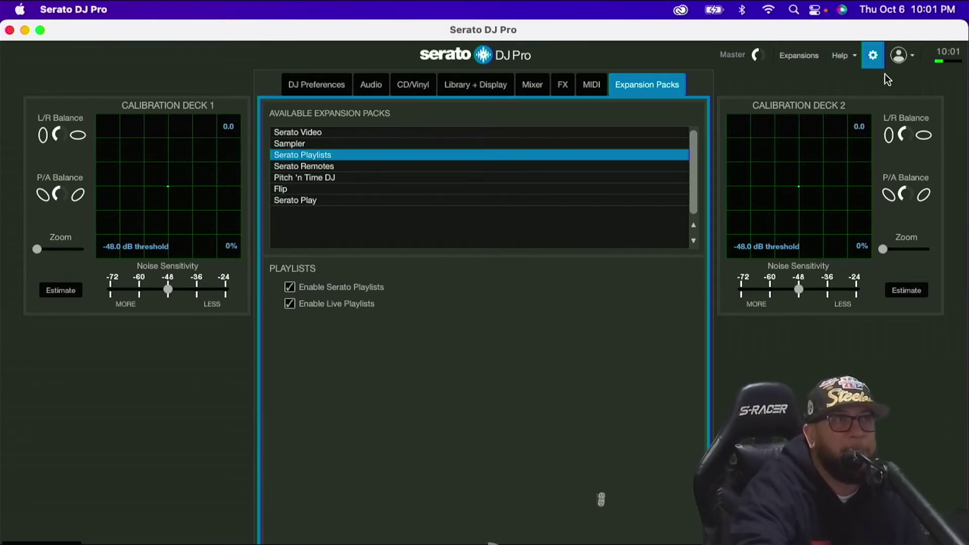
{"action": "left_click", "coordinate": [874, 55]}
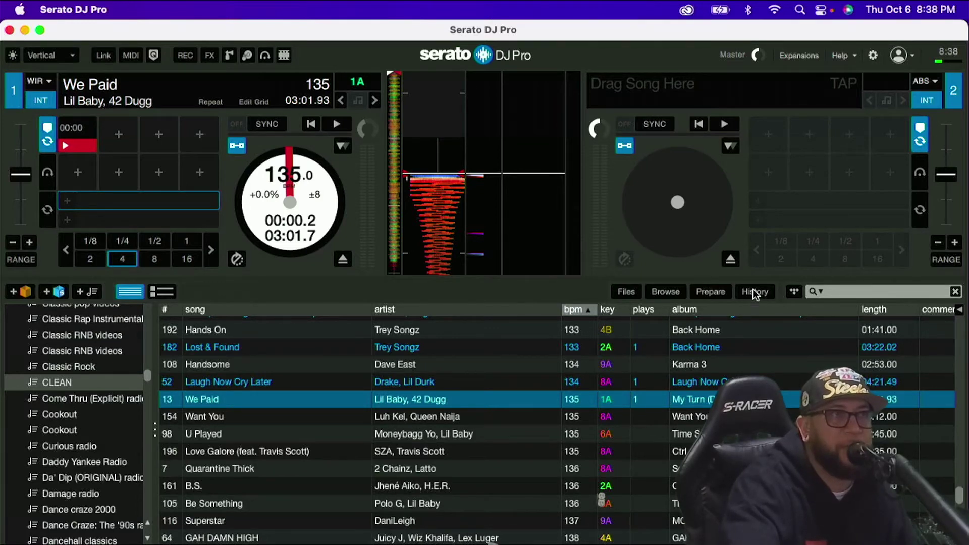
Show the History panel and start a Live Playlist, answering Yes to the warning
{"action": "left_click", "coordinate": [755, 292]}
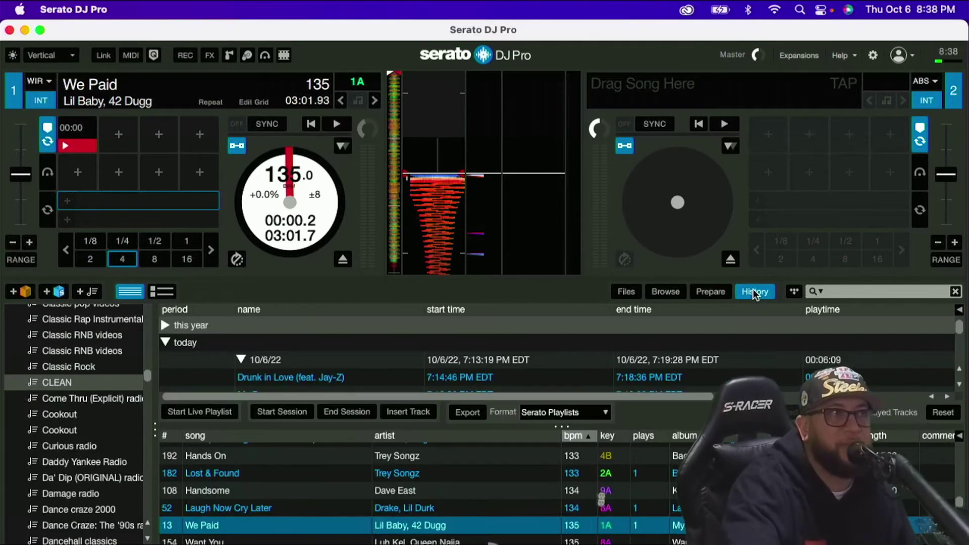
{"action": "left_click", "coordinate": [196, 413]}
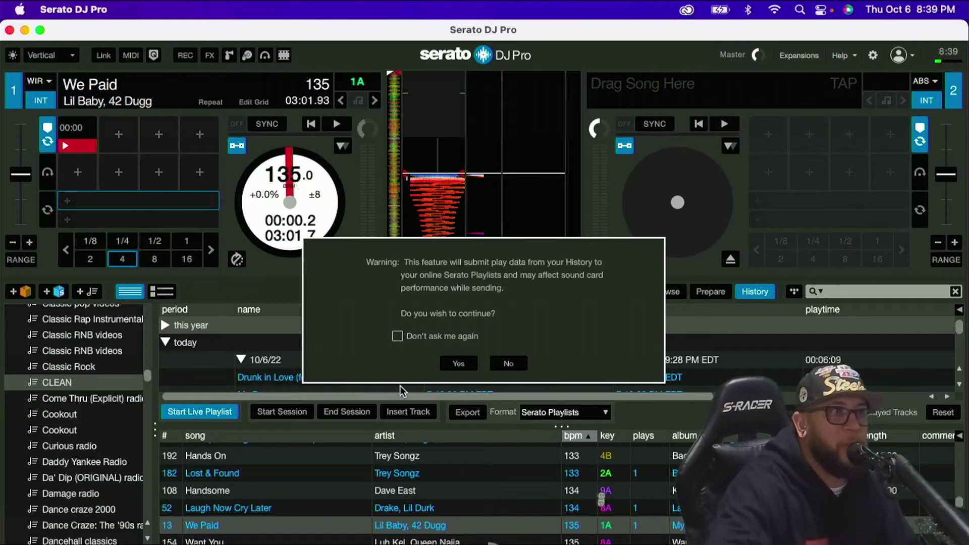
{"action": "left_click", "coordinate": [459, 364]}
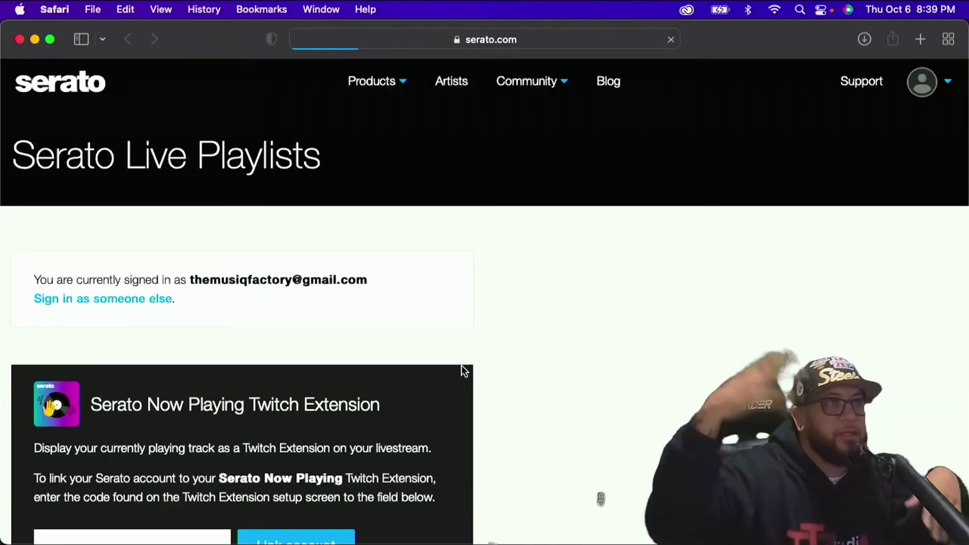
Start the live playlist on serato.com, creating the private 10/6/22 playlist page
{"action": "scroll", "coordinate": [477, 329], "scroll_direction": "down", "scroll_amount": 2}
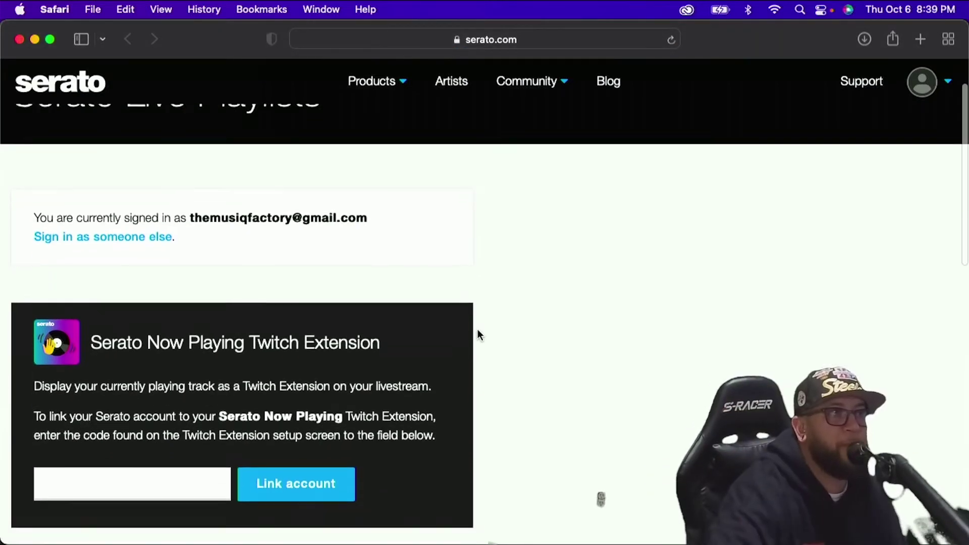
{"action": "scroll", "coordinate": [477, 330], "scroll_direction": "down", "scroll_amount": 4}
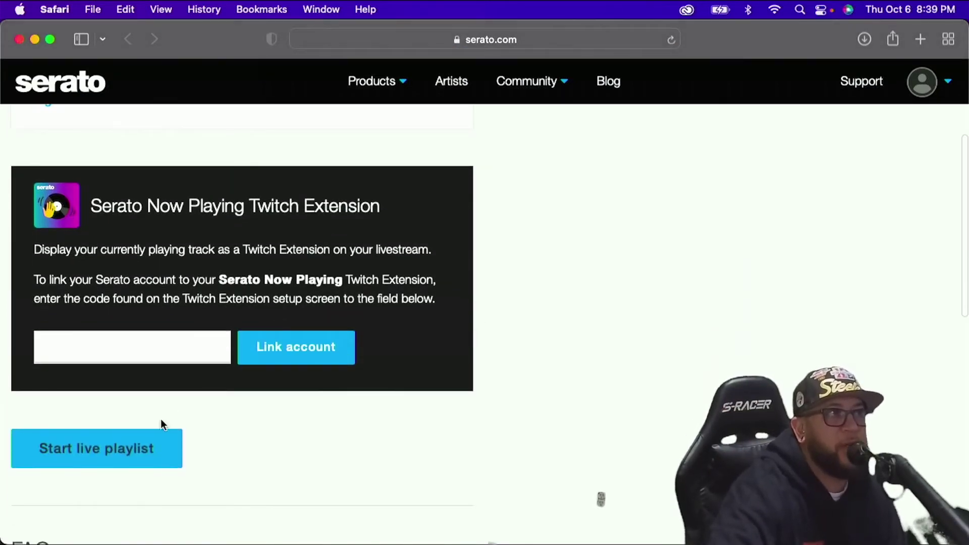
{"action": "left_click", "coordinate": [145, 446]}
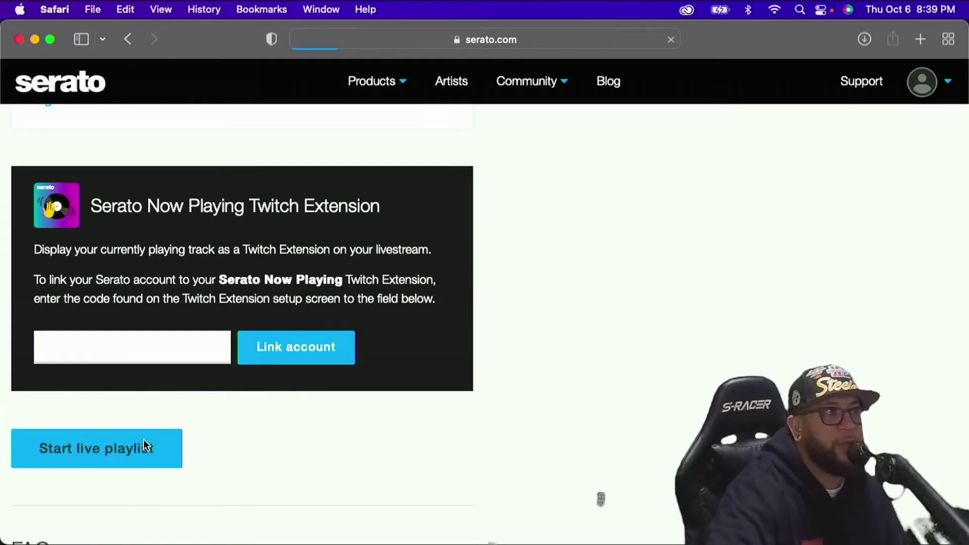
{"action": "scroll", "coordinate": [147, 431], "scroll_direction": "down", "scroll_amount": 3}
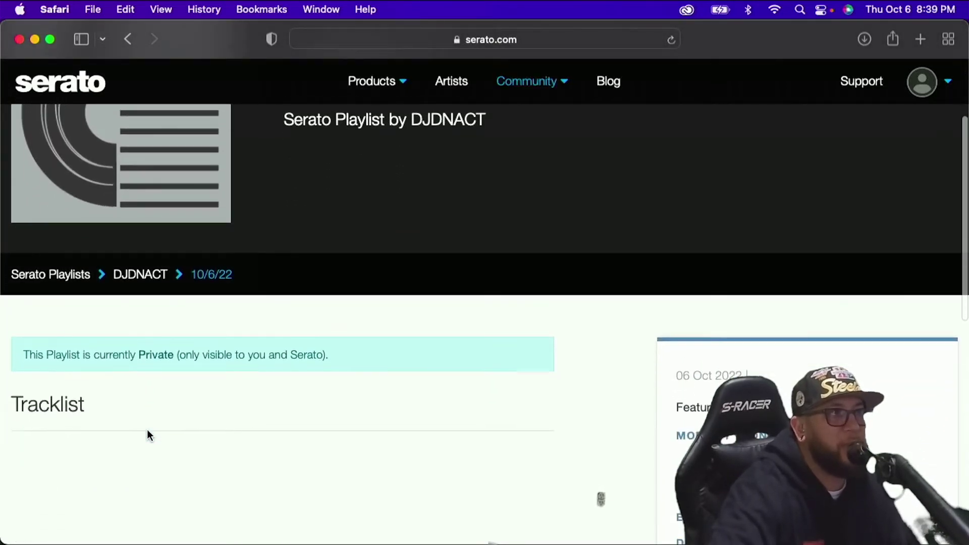
{"action": "scroll", "coordinate": [146, 434], "scroll_direction": "down", "scroll_amount": 5}
{"action": "scroll", "coordinate": [149, 435], "scroll_direction": "down", "scroll_amount": 1}
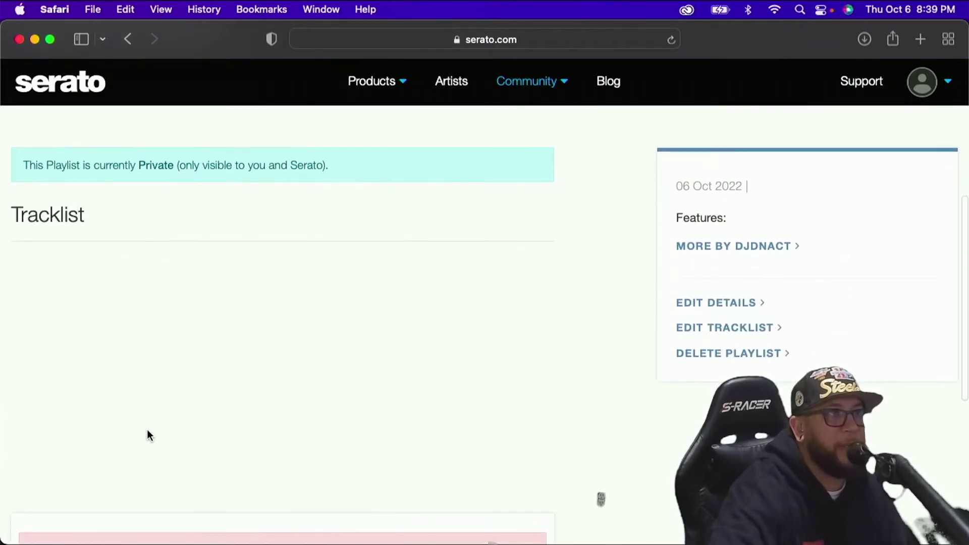
Change the 10/6/22 playlist's privacy to Public and save the details
{"action": "left_click", "coordinate": [728, 303]}
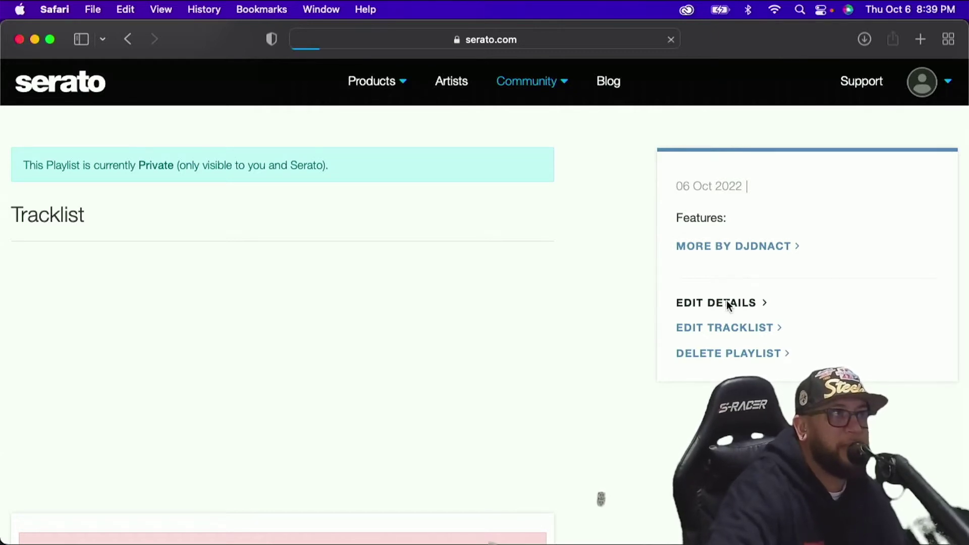
{"action": "scroll", "coordinate": [479, 335], "scroll_direction": "down", "scroll_amount": 3}
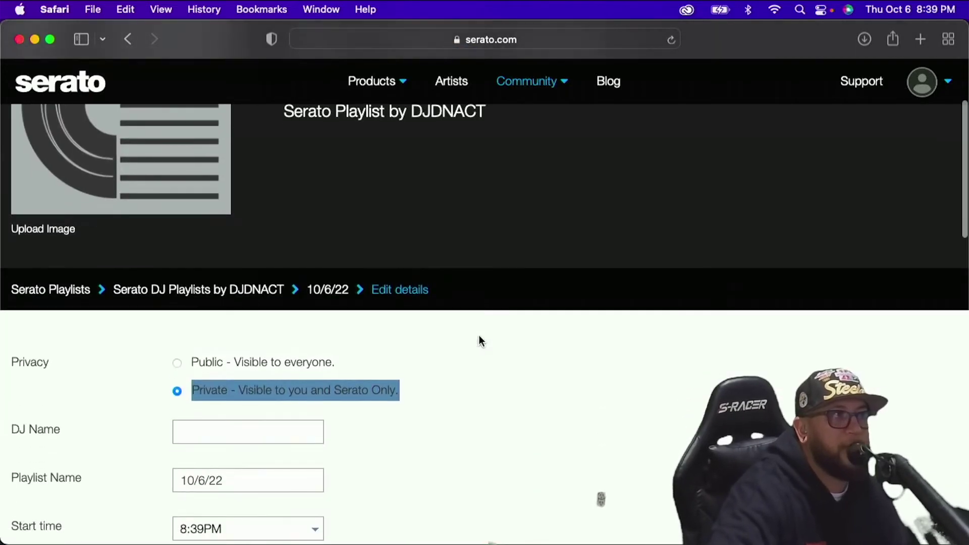
{"action": "left_click", "coordinate": [176, 363]}
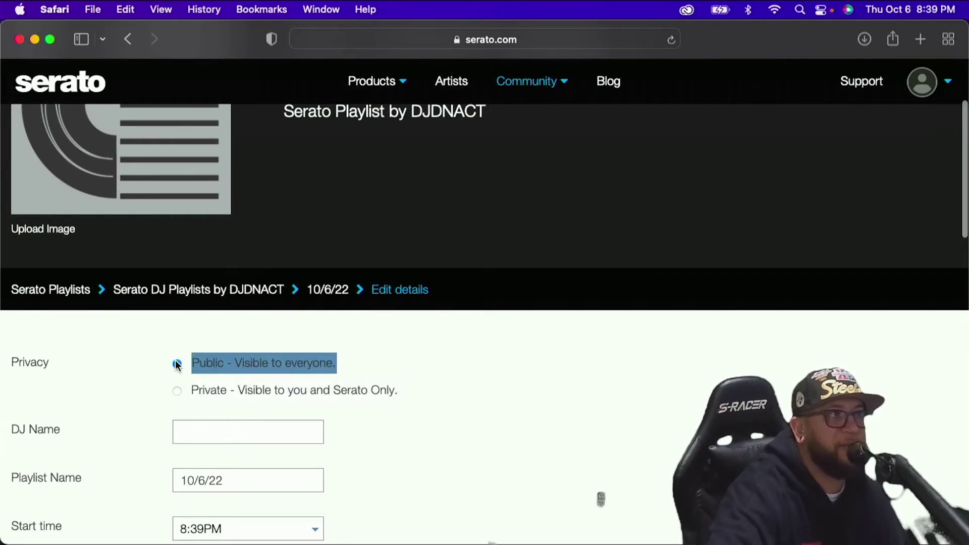
{"action": "scroll", "coordinate": [177, 365], "scroll_direction": "down", "scroll_amount": 5}
{"action": "scroll", "coordinate": [175, 359], "scroll_direction": "down", "scroll_amount": 7}
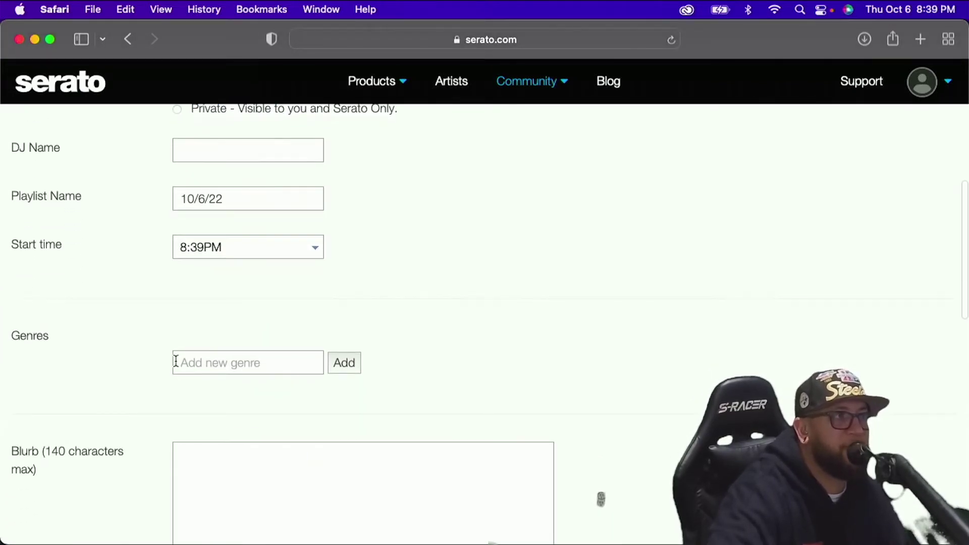
{"action": "scroll", "coordinate": [175, 359], "scroll_direction": "down", "scroll_amount": 6}
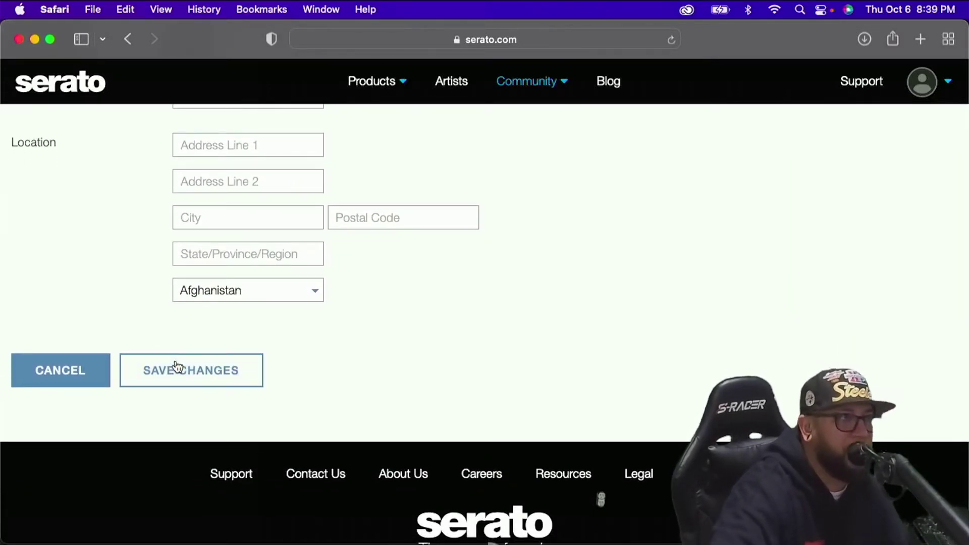
{"action": "left_click", "coordinate": [177, 366]}
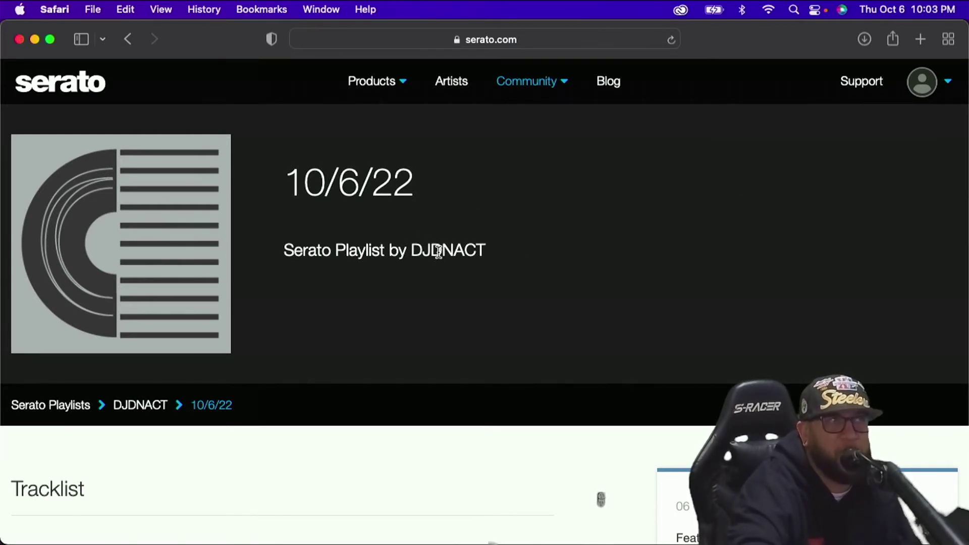
Open the account avatar menu on the saved 10/6/22 playlist page
{"action": "left_click", "coordinate": [925, 91]}
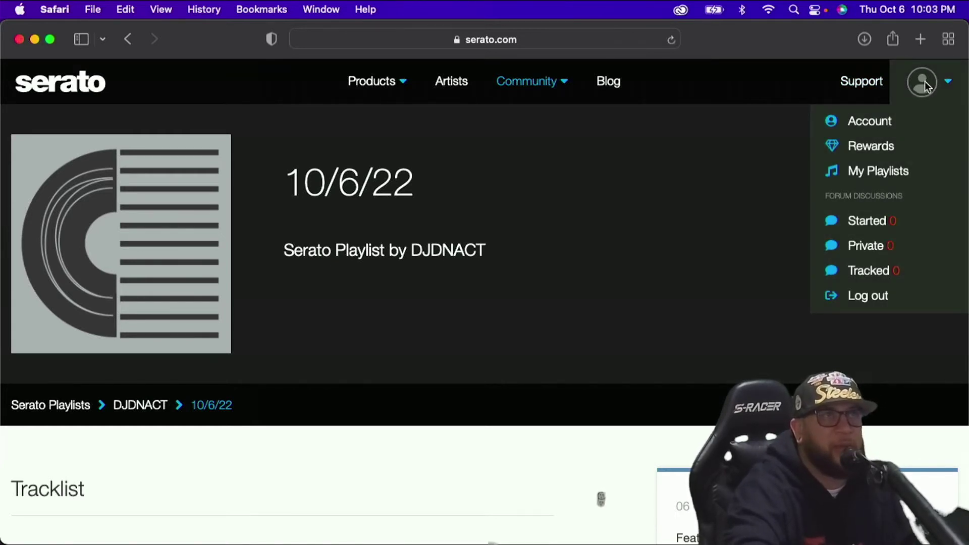
On the Serato.com account overview, edit the Display & DJ Name entry and save the changes
{"action": "left_click", "coordinate": [869, 123]}
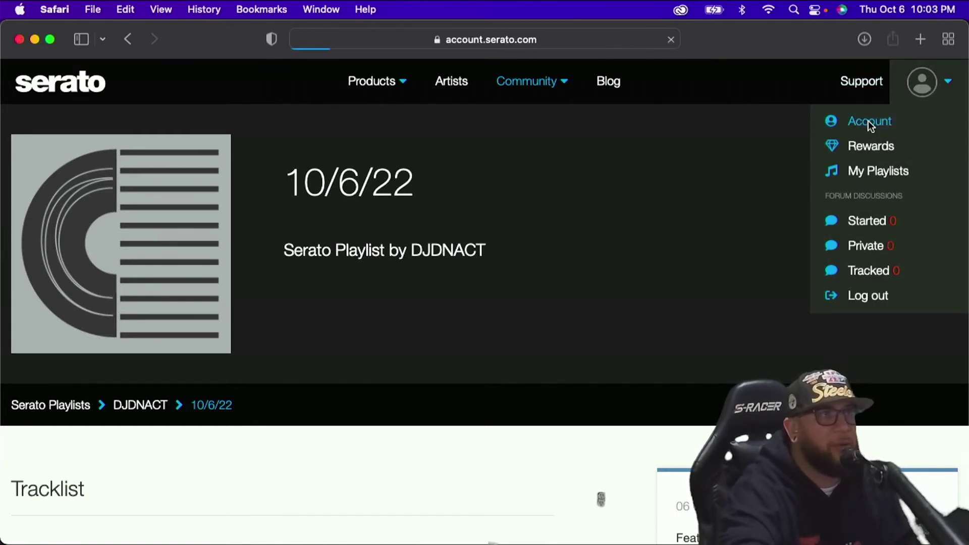
{"action": "scroll", "coordinate": [825, 229], "scroll_direction": "down", "scroll_amount": 5}
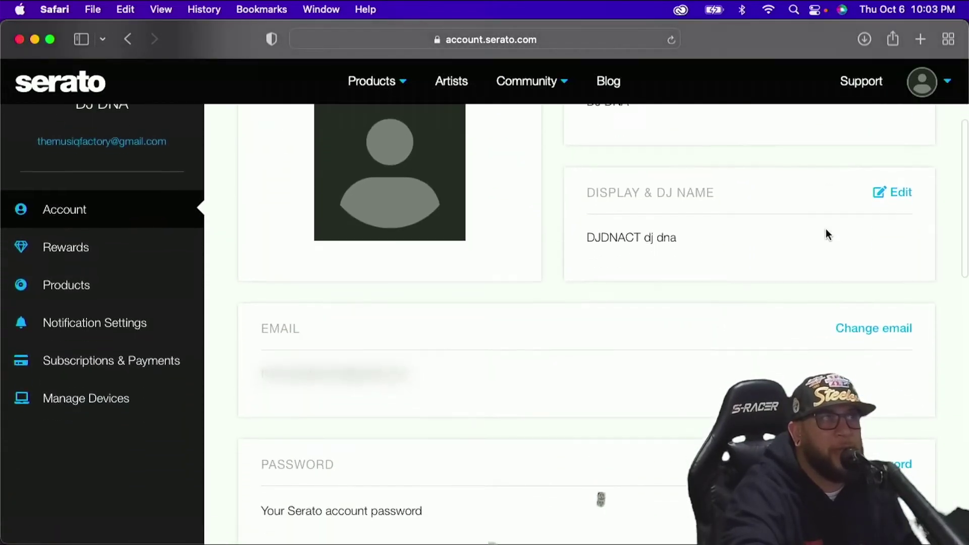
{"action": "scroll", "coordinate": [827, 235], "scroll_direction": "down", "scroll_amount": 2}
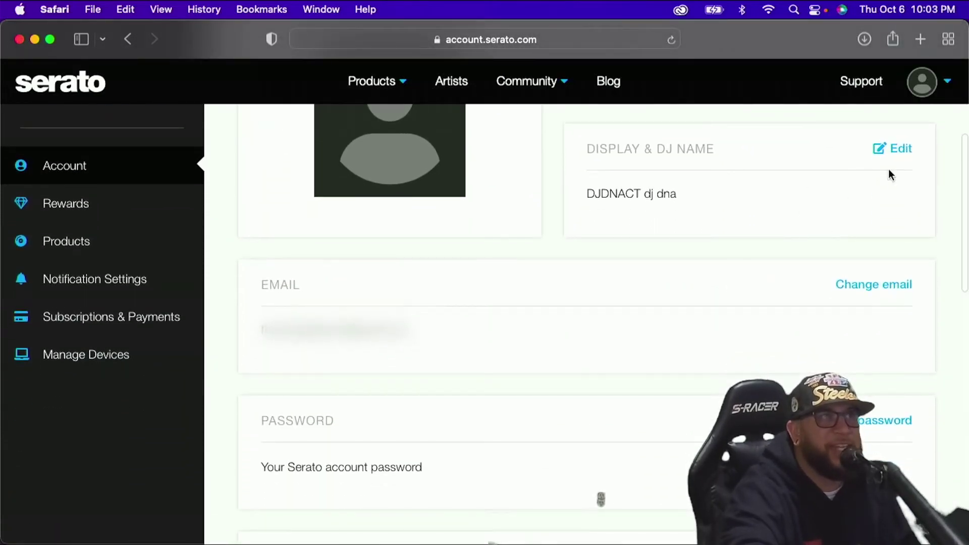
{"action": "left_click", "coordinate": [894, 149]}
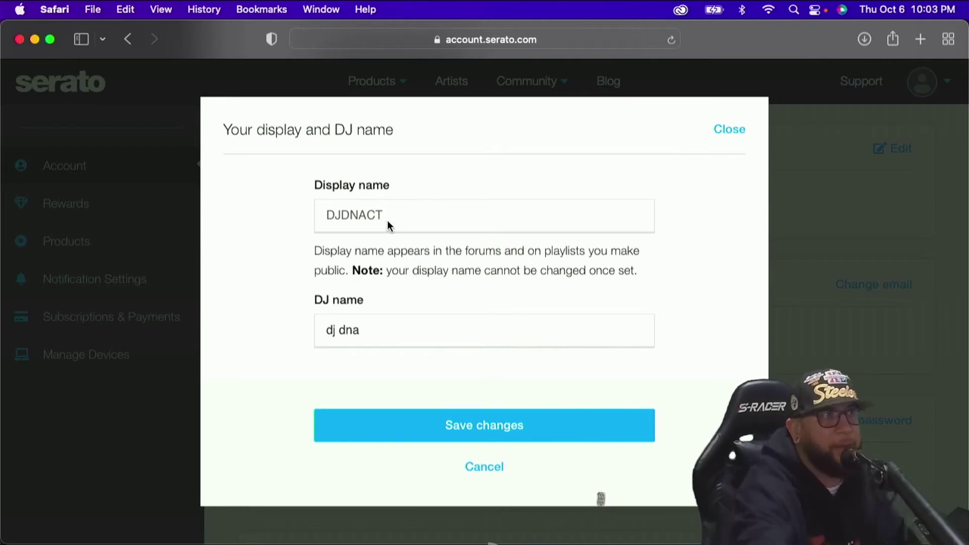
{"action": "left_click", "coordinate": [453, 427]}
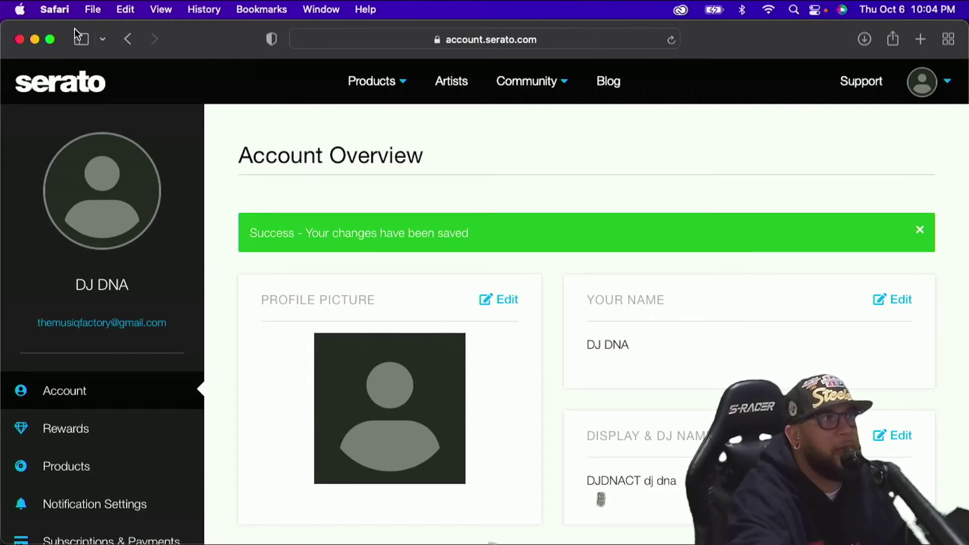
Minimize Safari, launch Now Playing 2 from the Dock, nudge its window right, and open Settings
{"action": "left_click", "coordinate": [35, 39]}
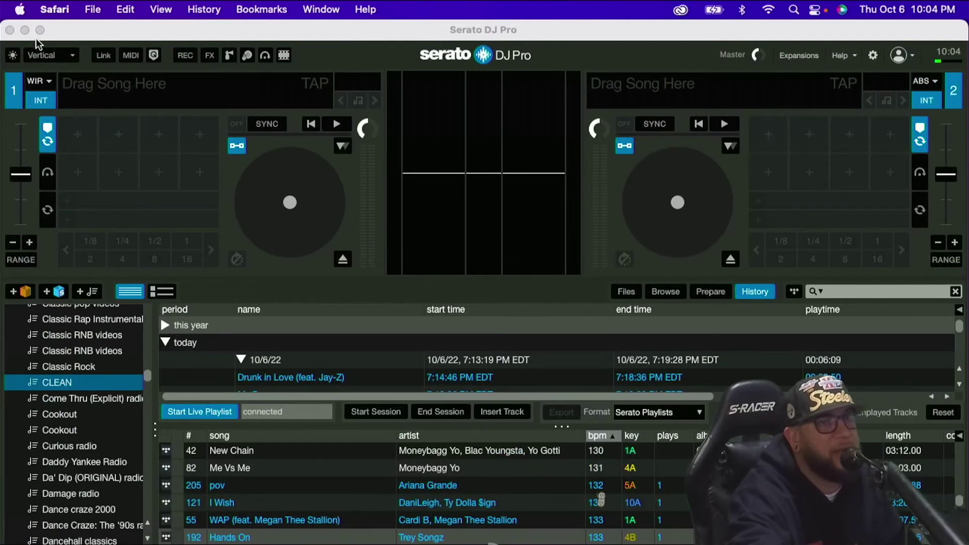
{"action": "mouse_move", "coordinate": [4, 111]}
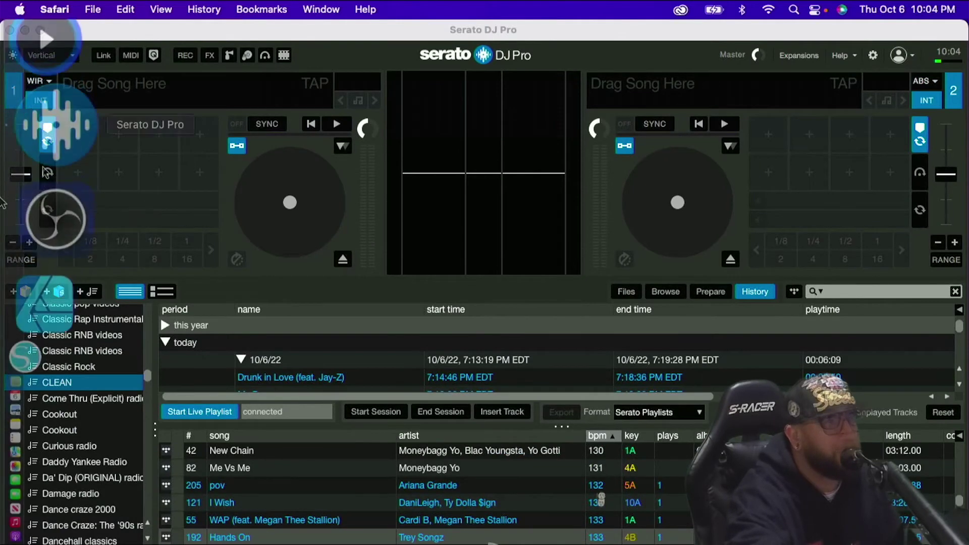
{"action": "left_click", "coordinate": [61, 146]}
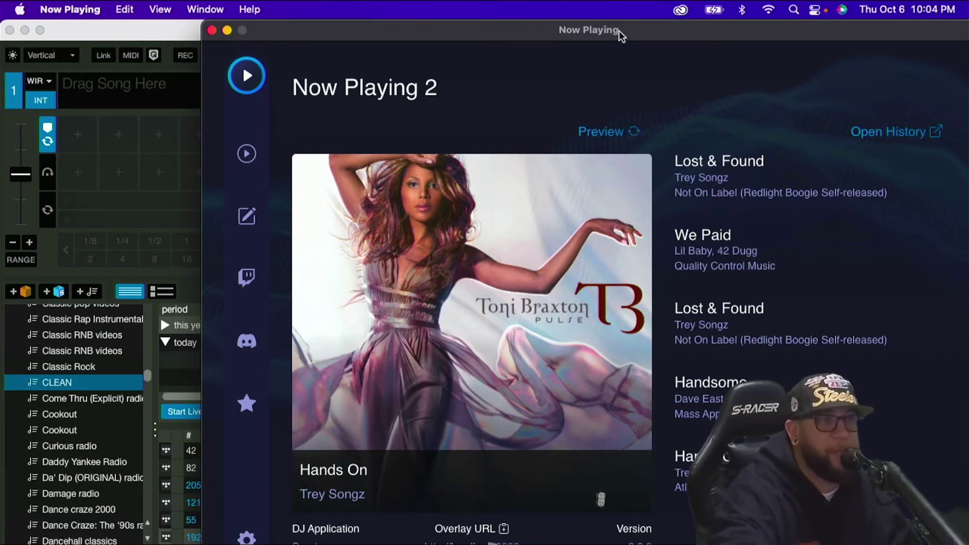
{"action": "left_click_drag", "start_coordinate": [619, 31], "coordinate": [593, 9]}
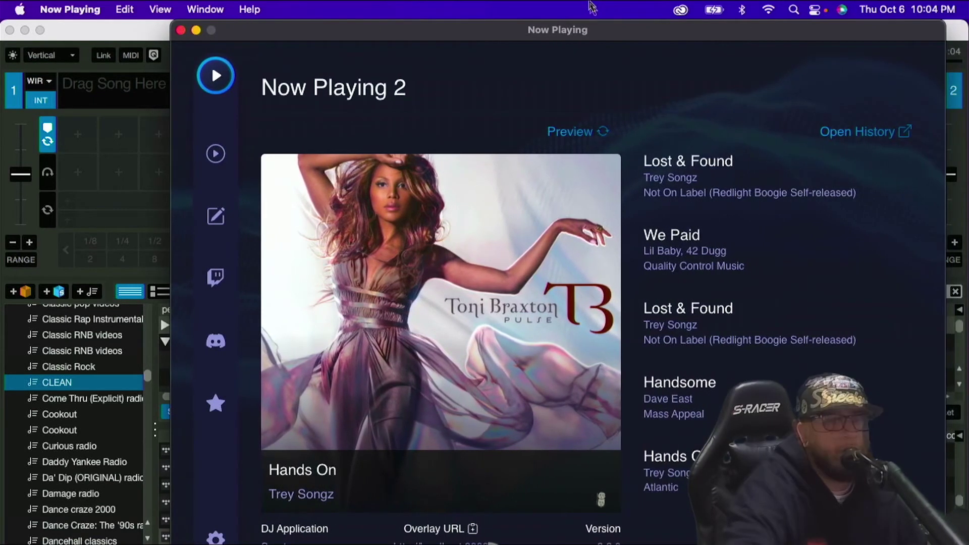
{"action": "left_click", "coordinate": [215, 538]}
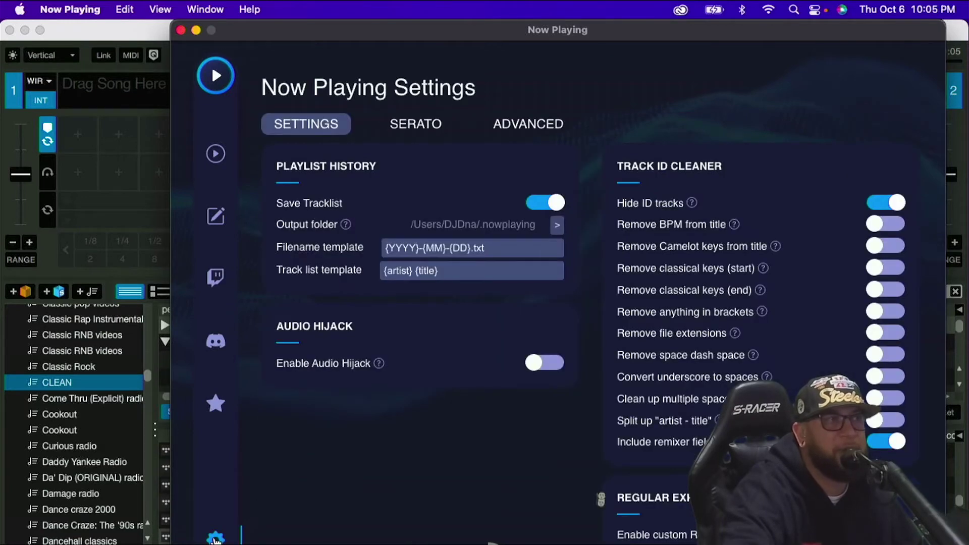
On the SERATO tab, check the Serato Live username, leaving Enable Serato Playlist on
{"action": "left_click", "coordinate": [414, 121]}
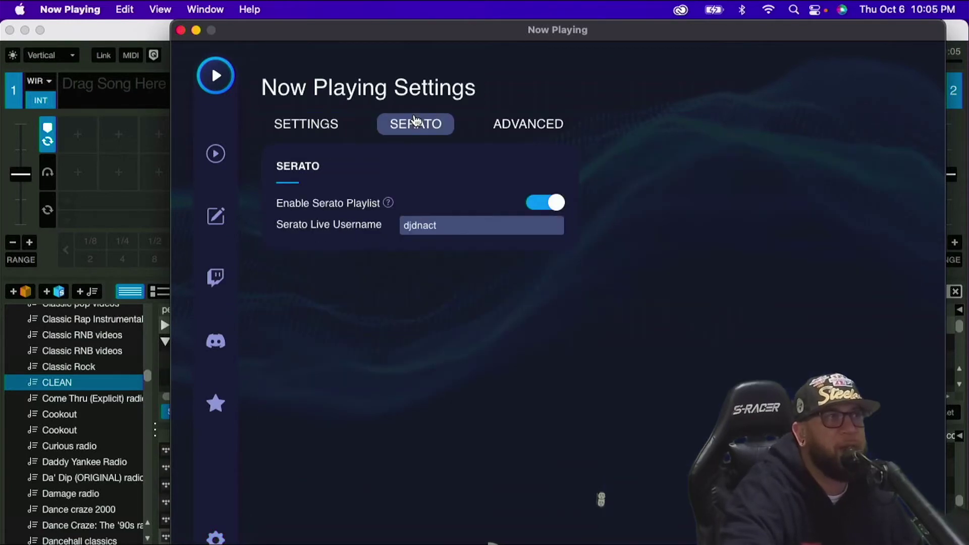
{"action": "left_click", "coordinate": [451, 226]}
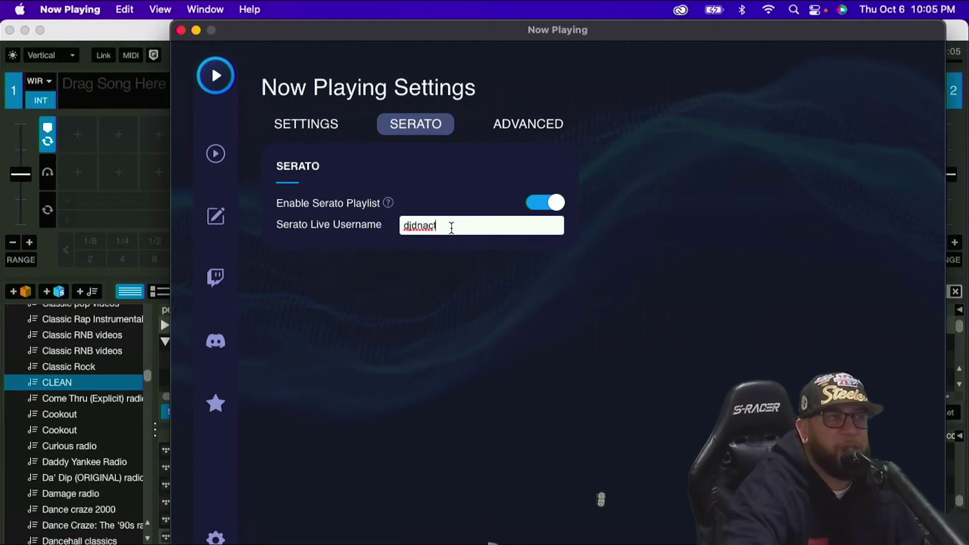
{"action": "left_click_drag", "start_coordinate": [452, 227], "coordinate": [402, 225]}
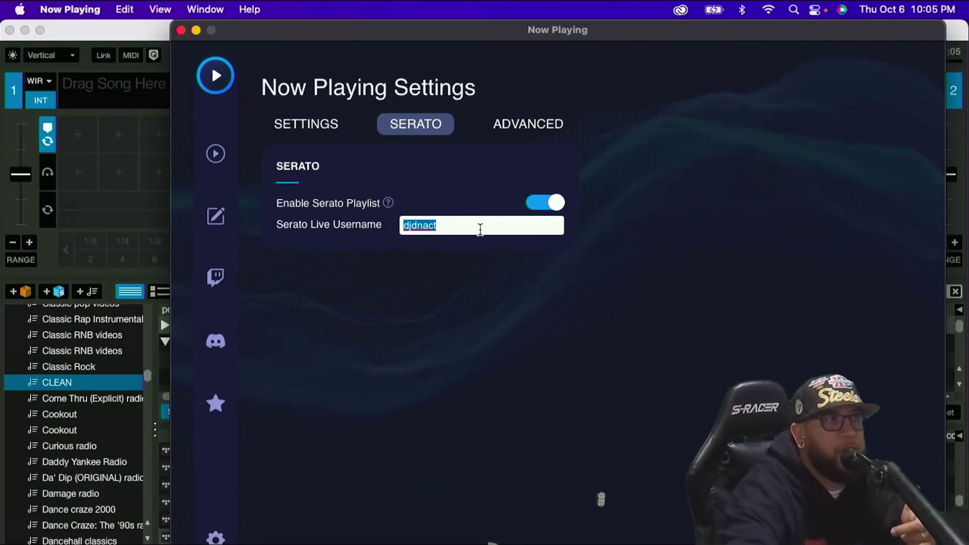
{"action": "left_click", "coordinate": [478, 225]}
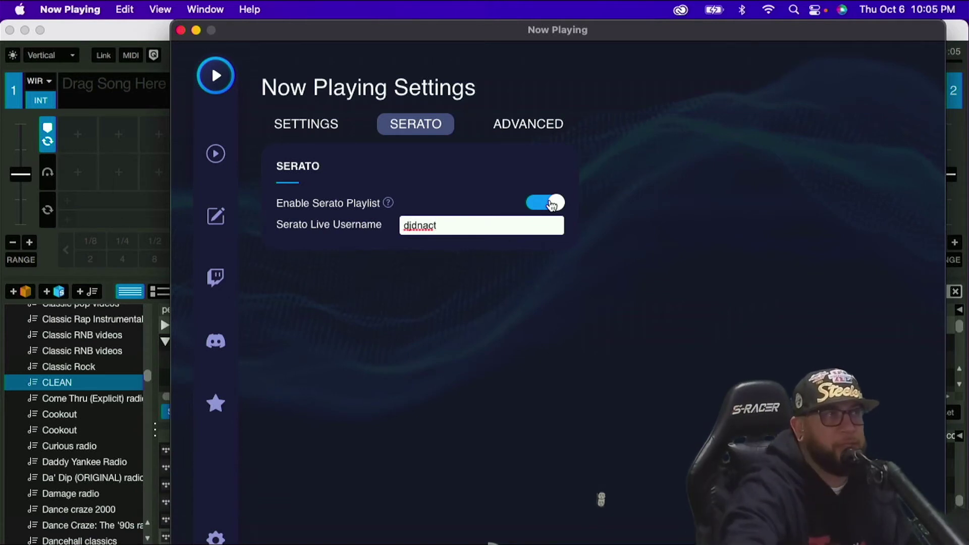
Set the track list template to {artist} {title}, view the Theme Editor, then return to the main page
{"action": "left_click", "coordinate": [332, 127]}
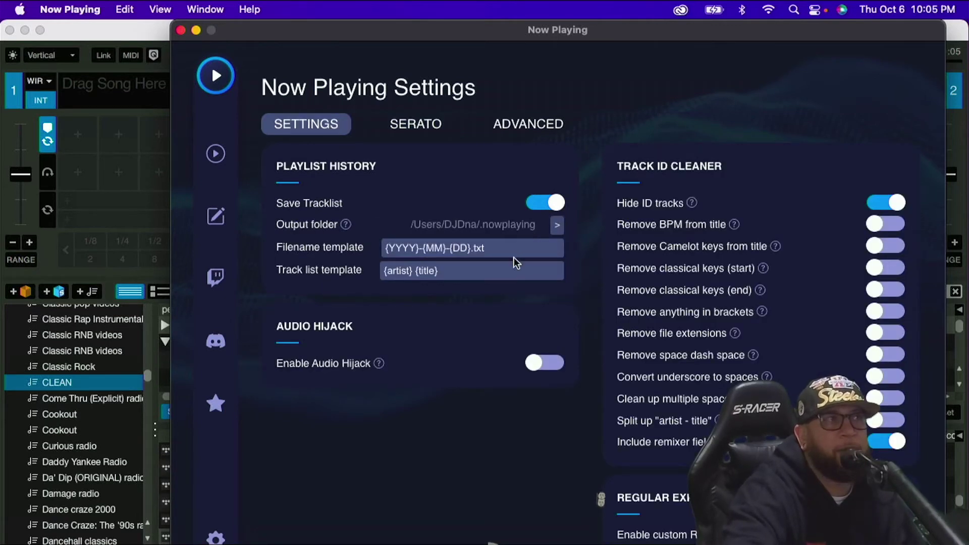
{"action": "left_click", "coordinate": [507, 270]}
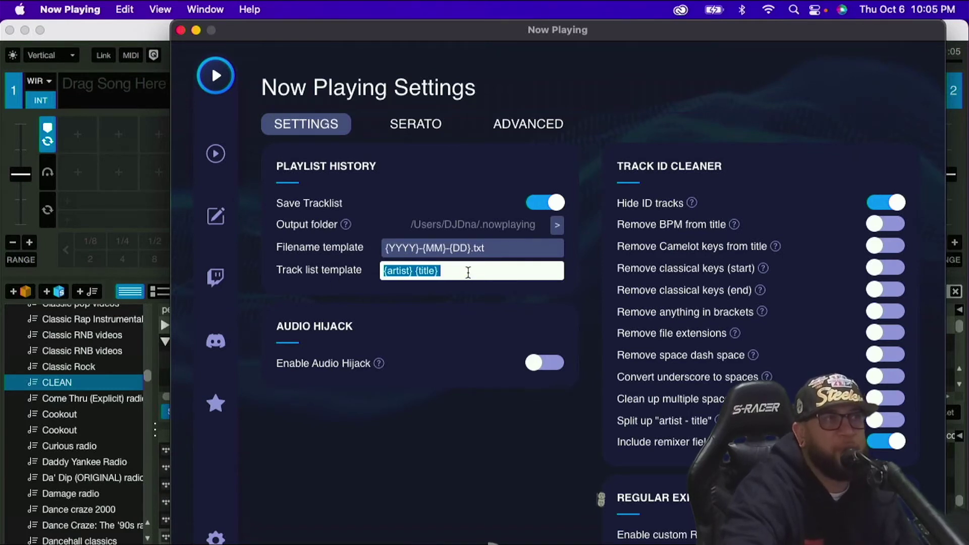
{"action": "left_click", "coordinate": [468, 272]}
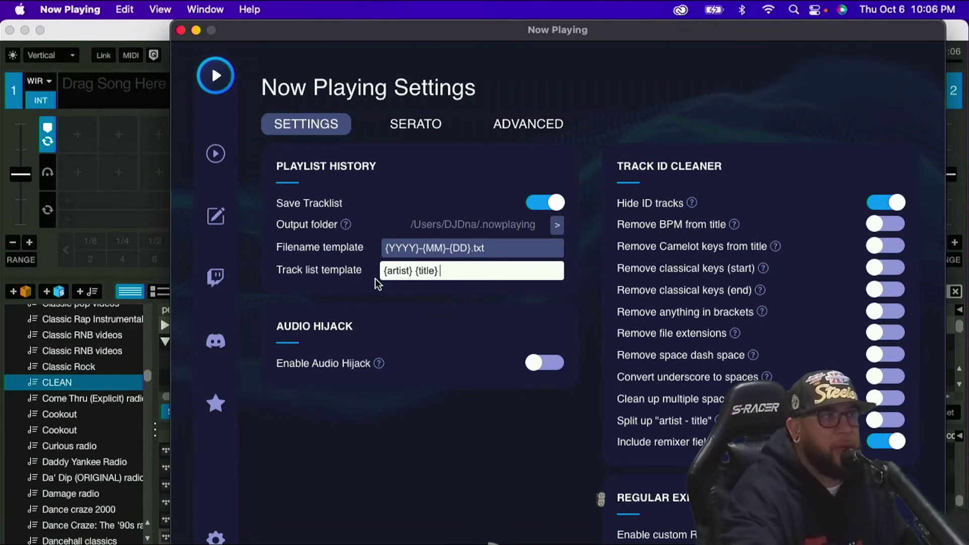
{"action": "key", "text": "super+a"}
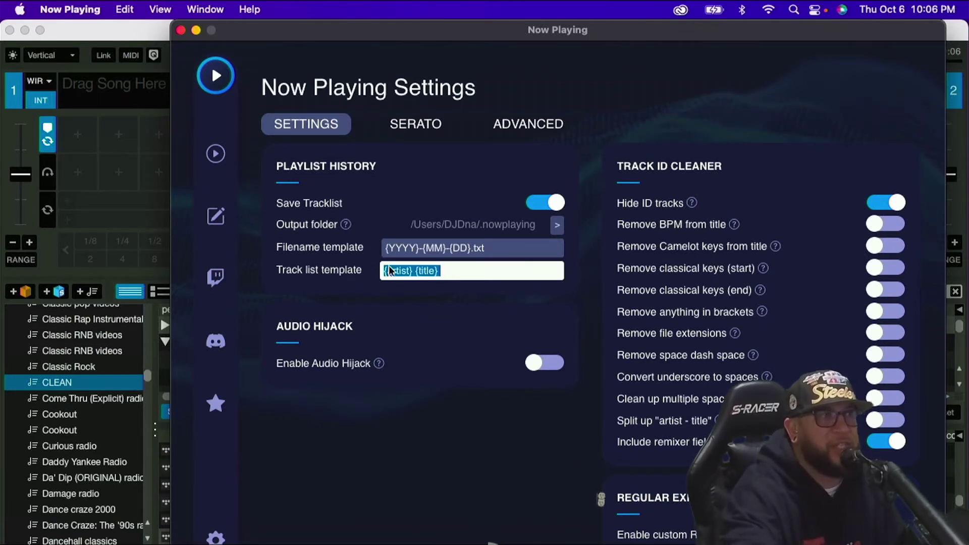
{"action": "left_click", "coordinate": [489, 271]}
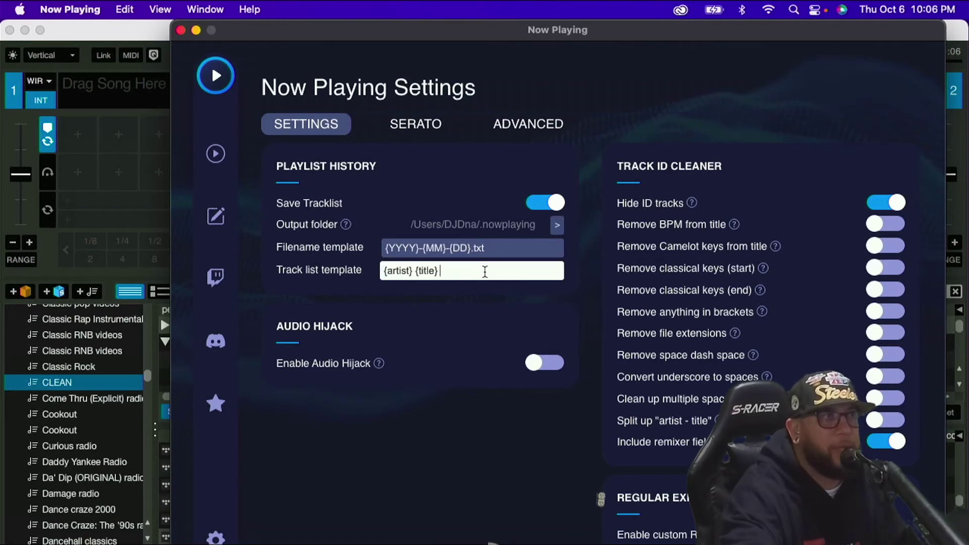
{"action": "left_click_drag", "start_coordinate": [461, 272], "coordinate": [374, 269]}
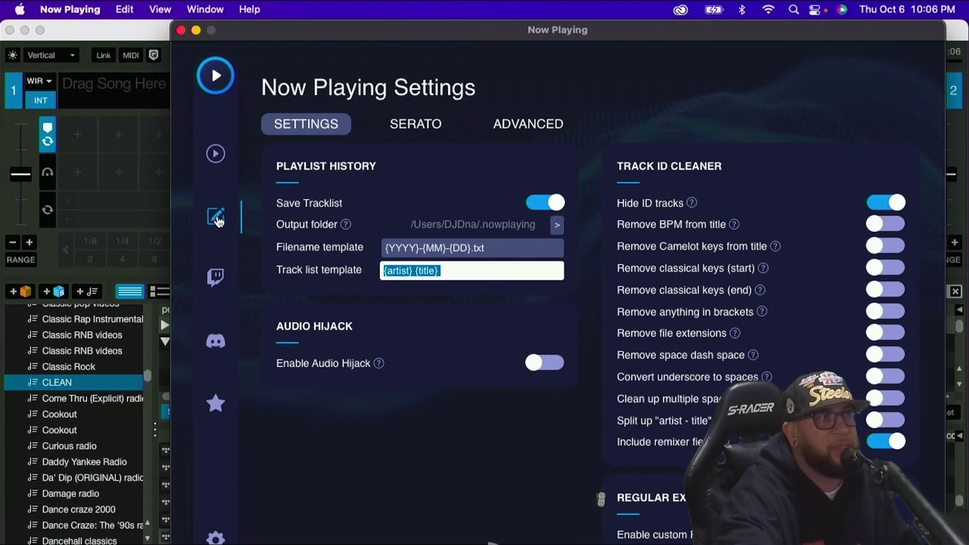
{"action": "left_click", "coordinate": [216, 218]}
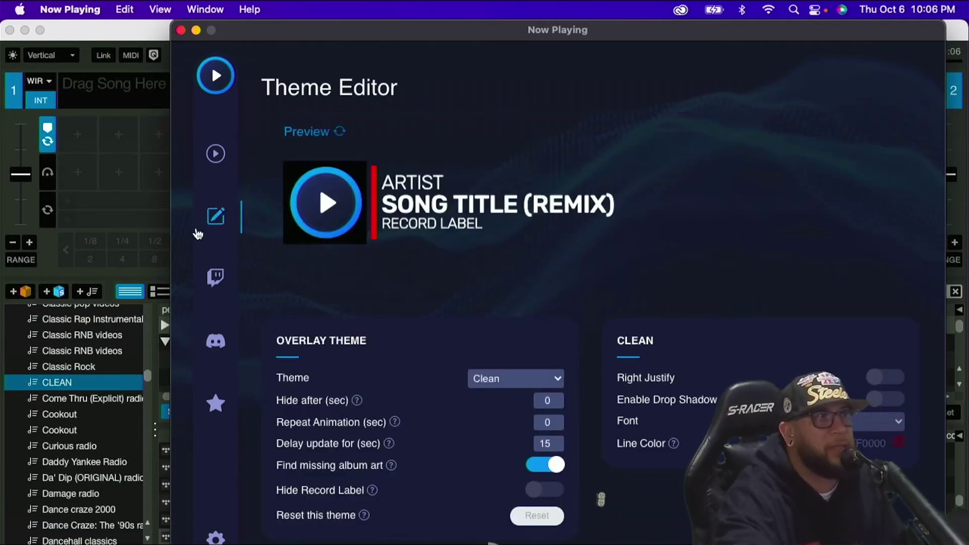
{"action": "left_click", "coordinate": [211, 153]}
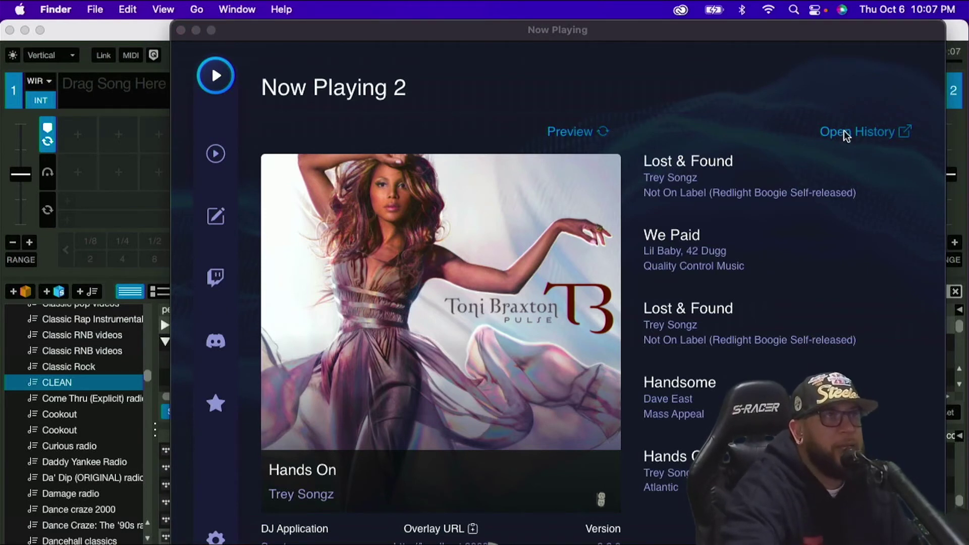
Open the .nowplaying track history folder in Finder from Now Playing's Open History
{"action": "left_click", "coordinate": [862, 136]}
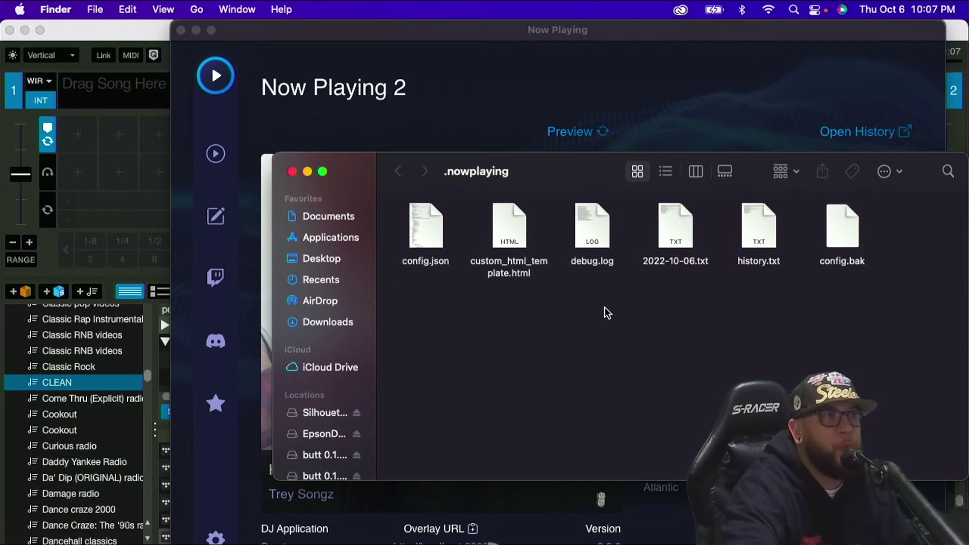
{"action": "left_click", "coordinate": [426, 227]}
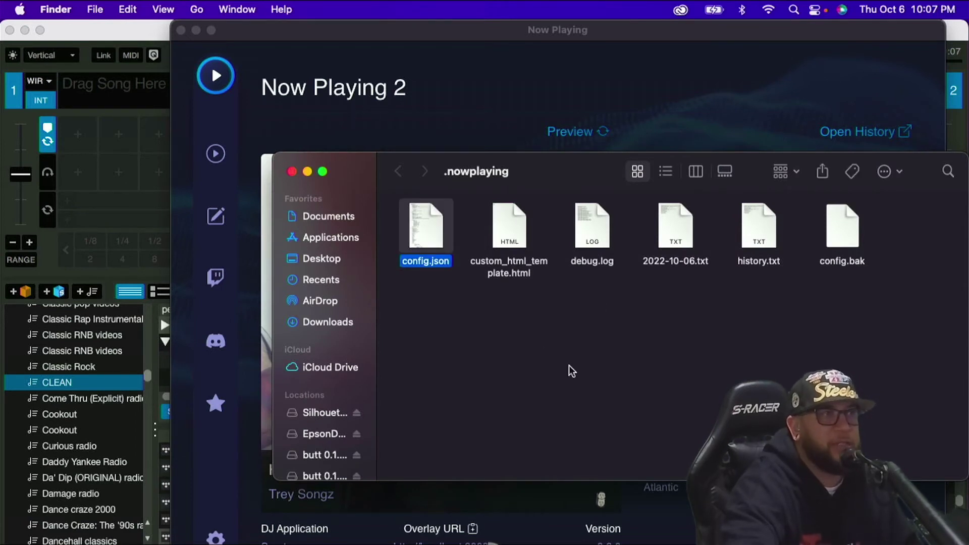
{"action": "left_click", "coordinate": [597, 238]}
{"action": "left_click", "coordinate": [604, 319]}
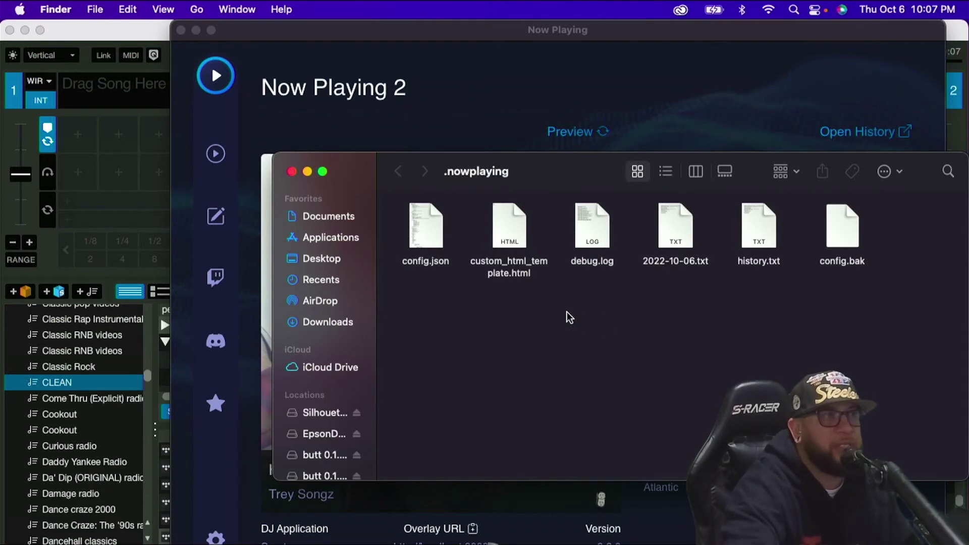
Add the .nowplaying folder to the Finder sidebar and close its window
{"action": "left_click", "coordinate": [99, 10]}
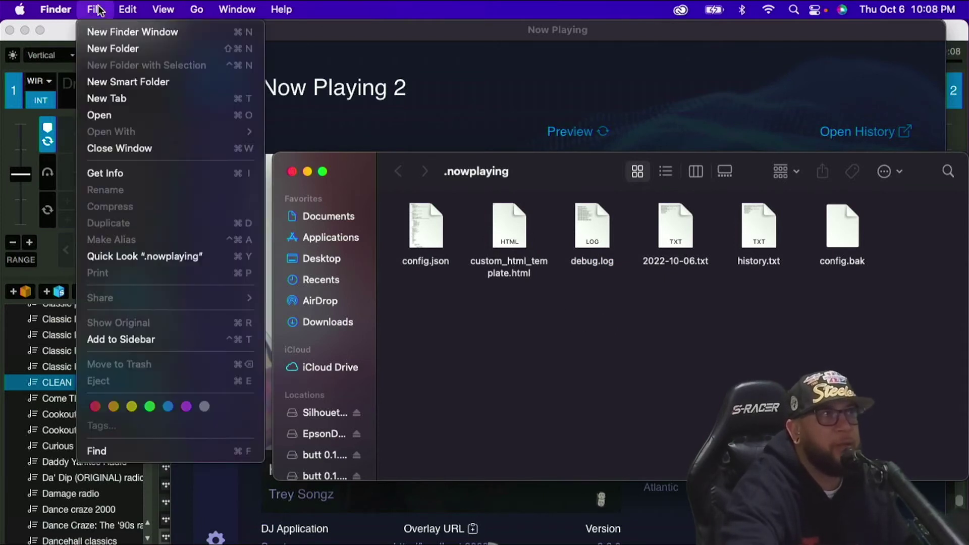
{"action": "left_click", "coordinate": [147, 340]}
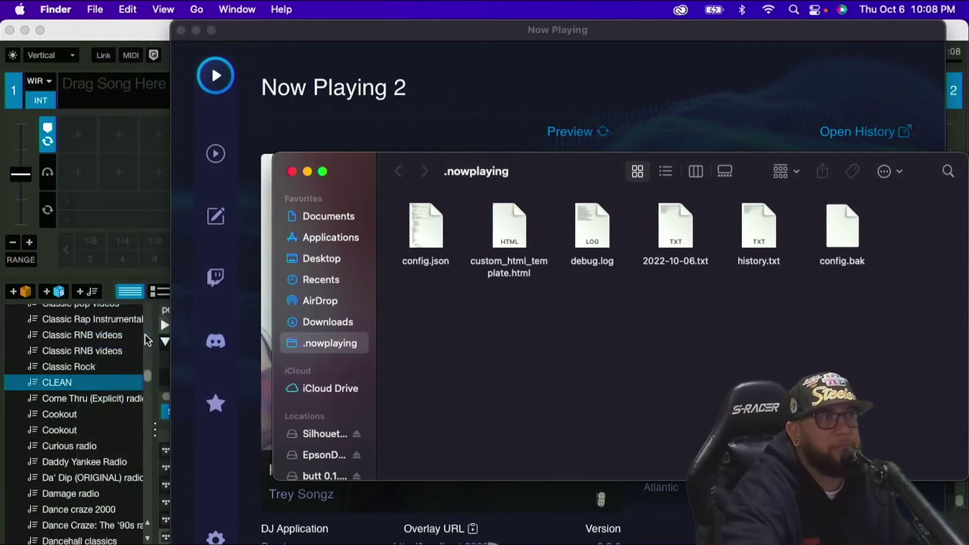
{"action": "left_click", "coordinate": [292, 171]}
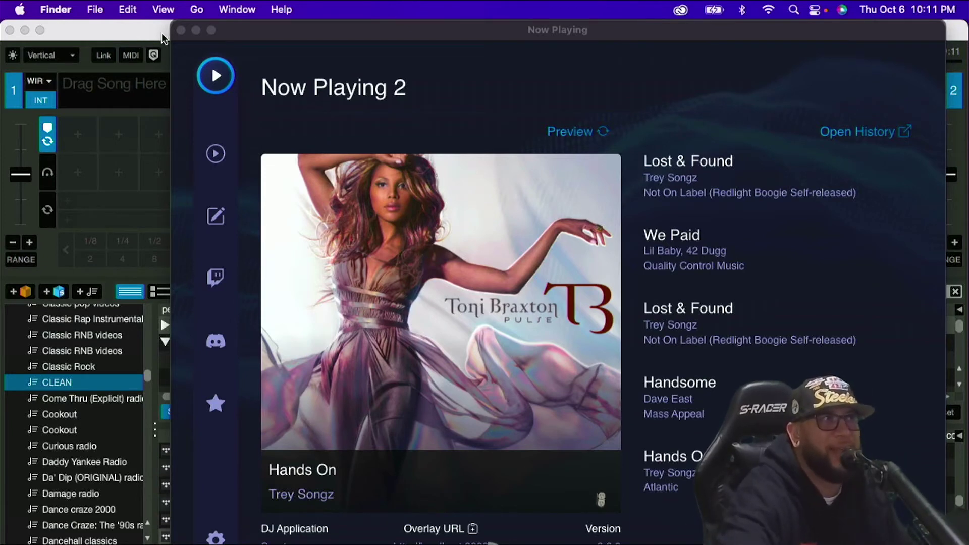
Close Now Playing, launch butt 0.1.36, and move its window to the upper left over the decks
{"action": "left_click", "coordinate": [178, 31]}
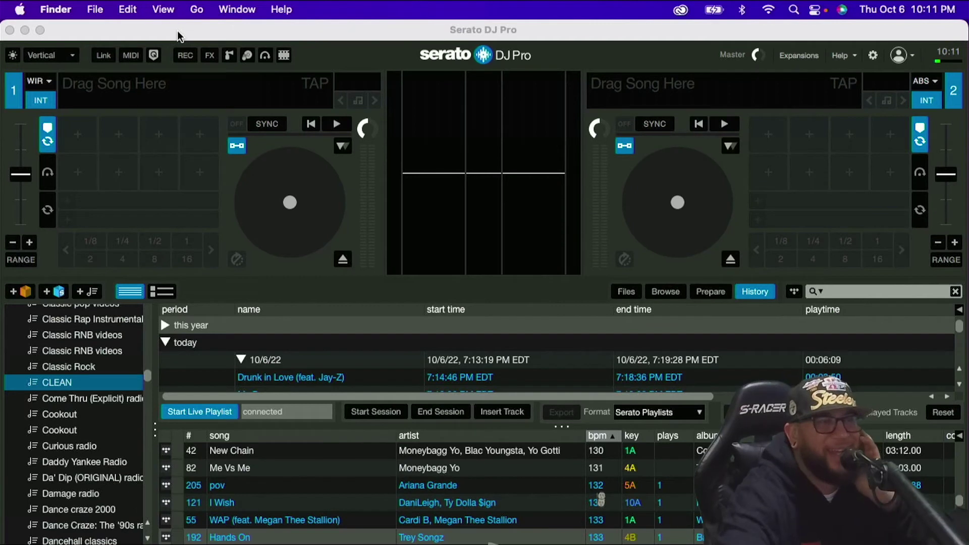
{"action": "mouse_move", "coordinate": [6, 66]}
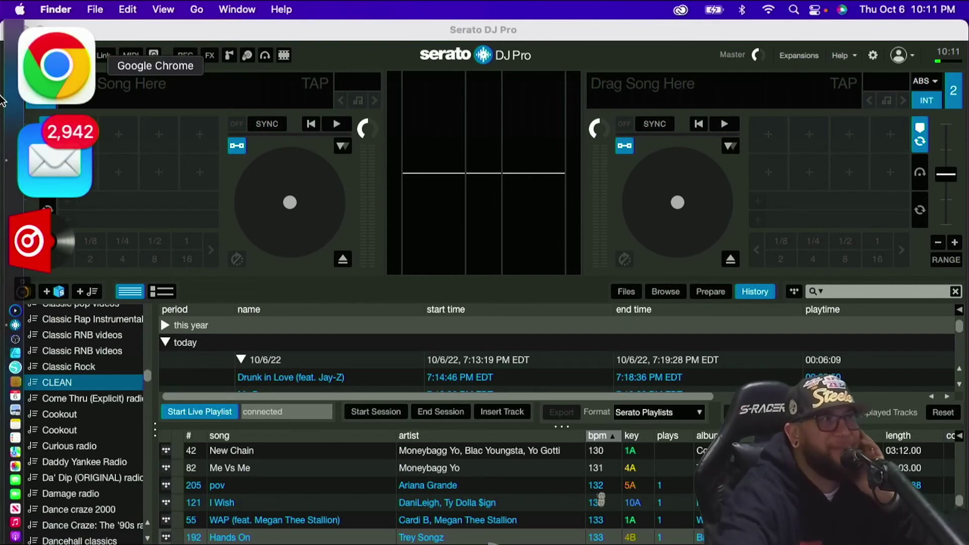
{"action": "left_click", "coordinate": [45, 135]}
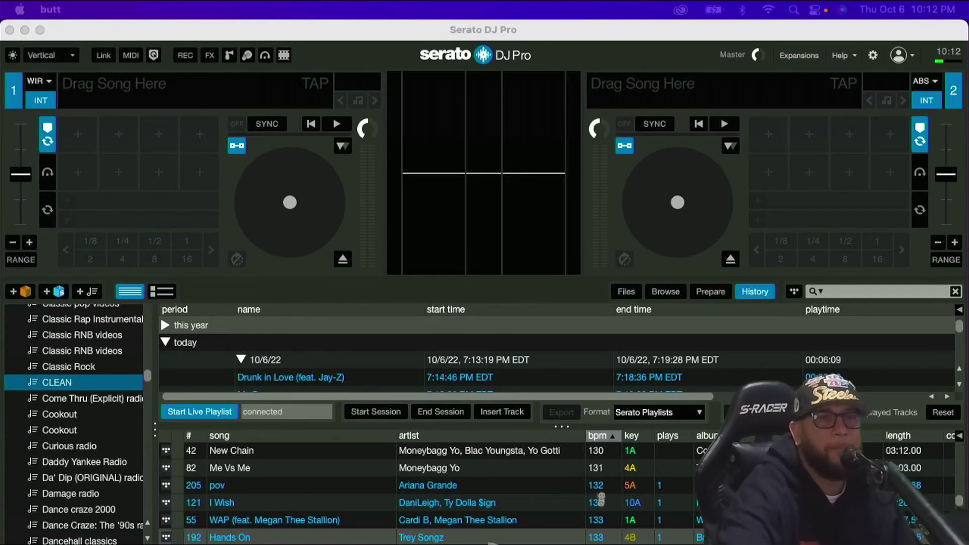
{"action": "left_click_drag", "start_coordinate": [737, 47], "coordinate": [211, 50]}
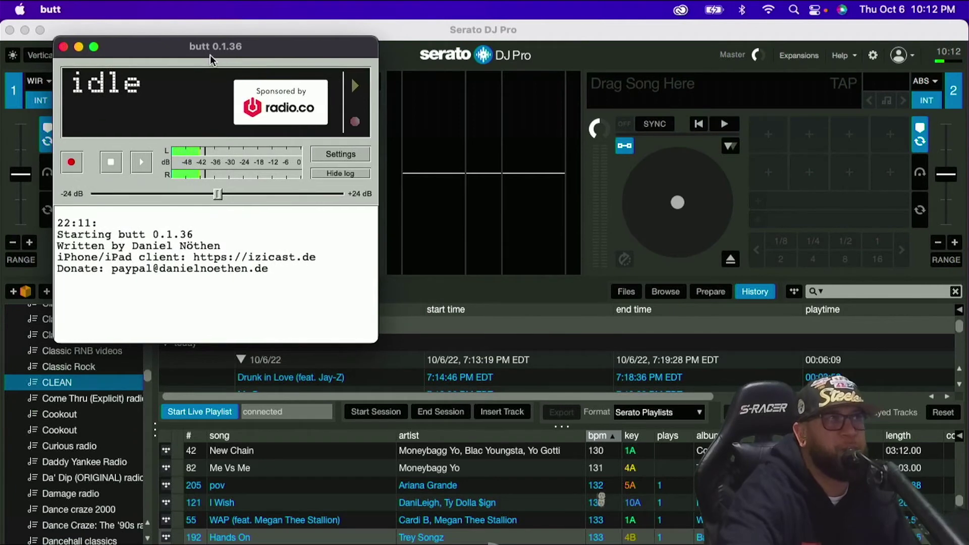
{"action": "left_click", "coordinate": [341, 155]}
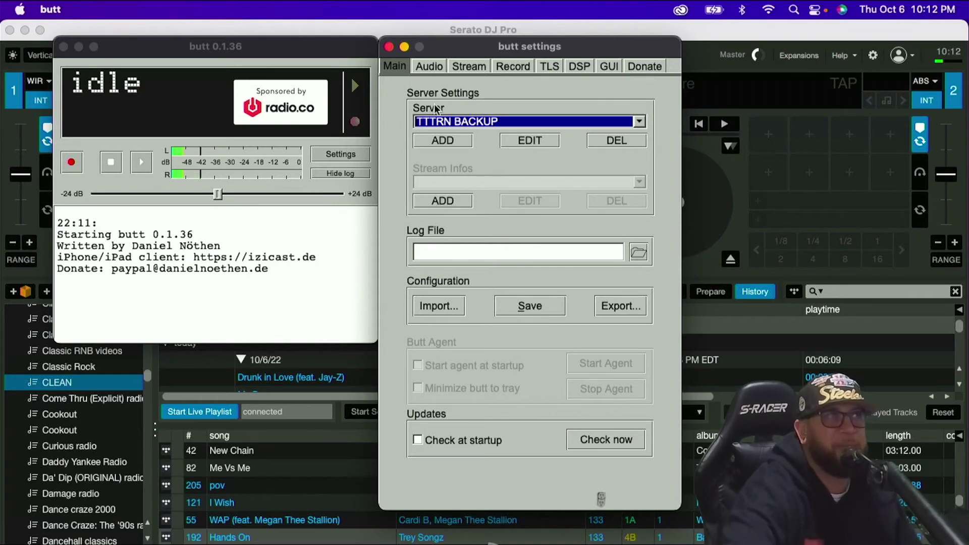
Keep TTTRN BACKUP as butt's server, save its details, and switch to the Audio settings
{"action": "left_click", "coordinate": [639, 122]}
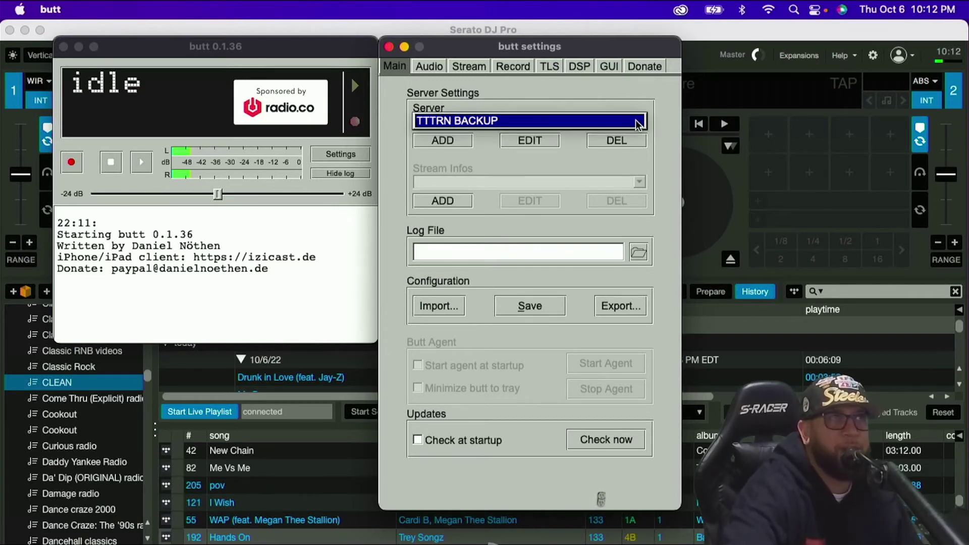
{"action": "left_click", "coordinate": [541, 137]}
{"action": "left_click", "coordinate": [551, 140]}
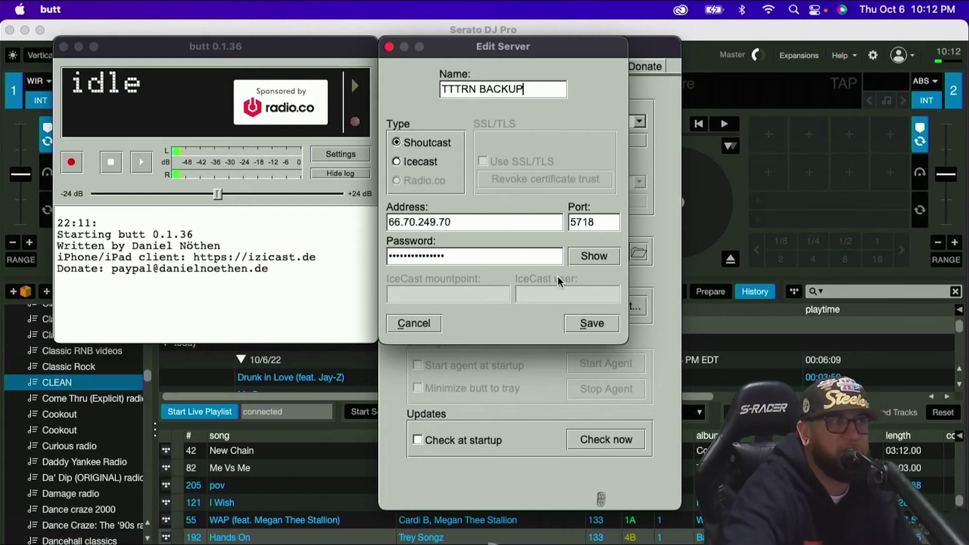
{"action": "left_click", "coordinate": [608, 326]}
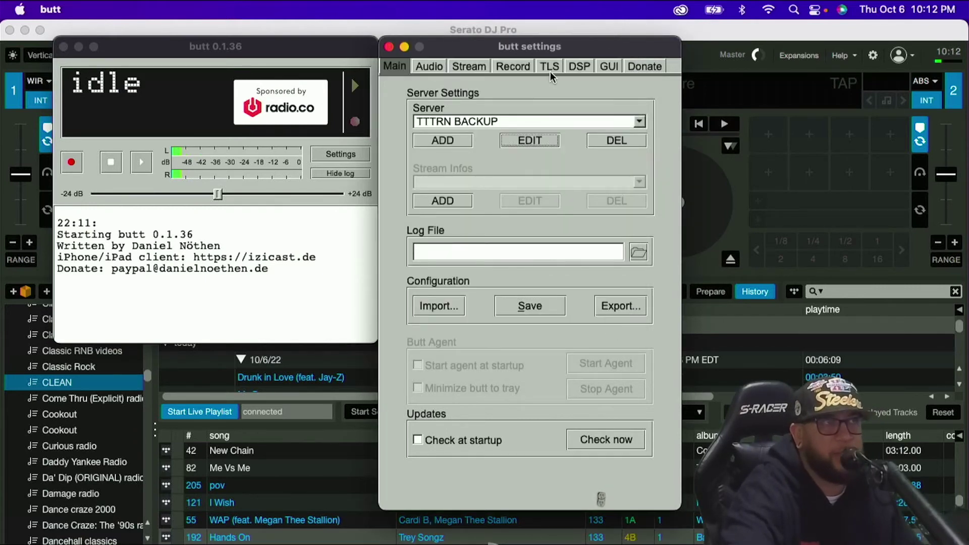
{"action": "left_click", "coordinate": [433, 68]}
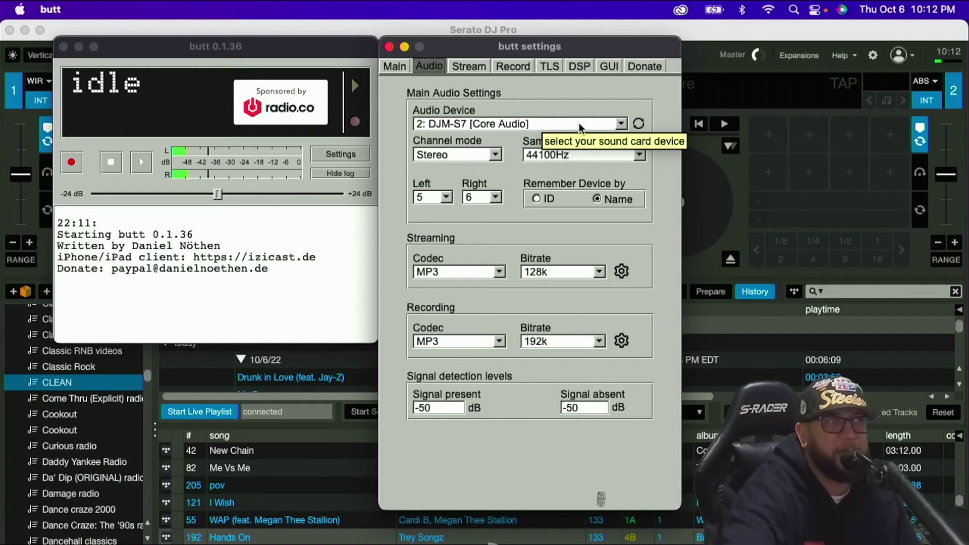
{"action": "left_click", "coordinate": [621, 124]}
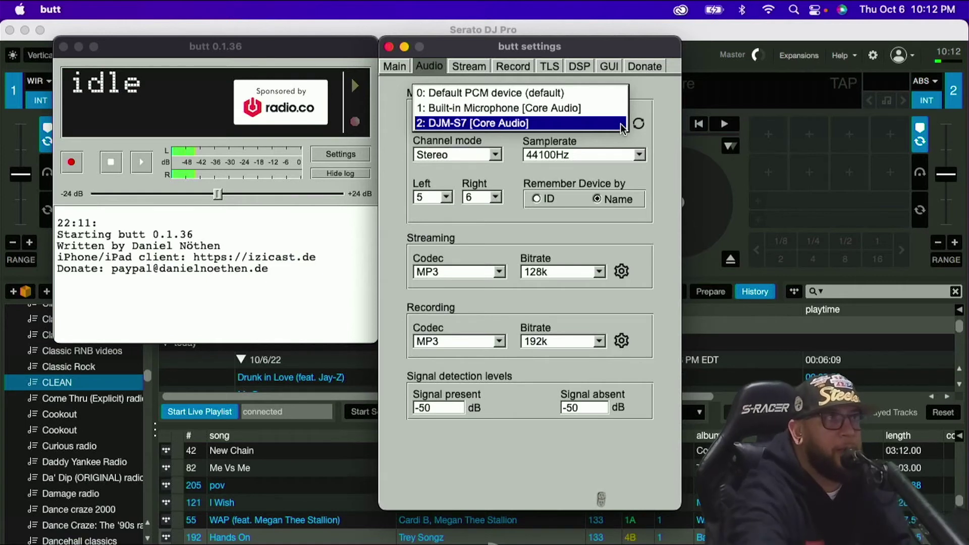
{"action": "left_click", "coordinate": [570, 122]}
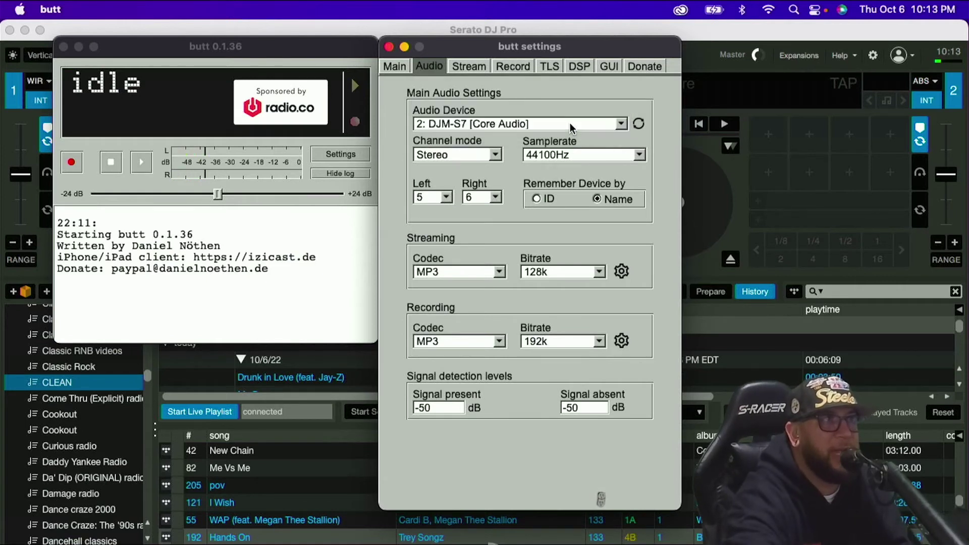
{"action": "left_click", "coordinate": [446, 197]}
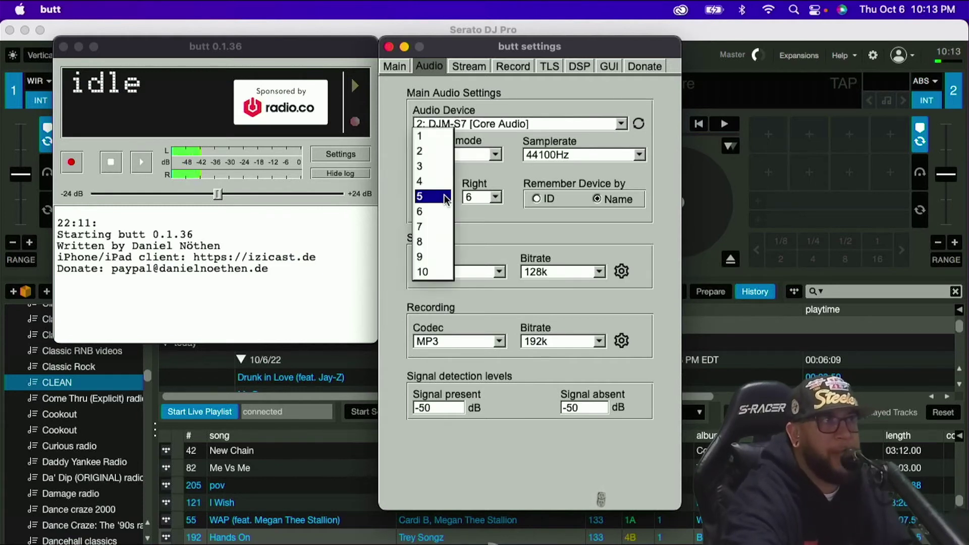
{"action": "left_click", "coordinate": [469, 179]}
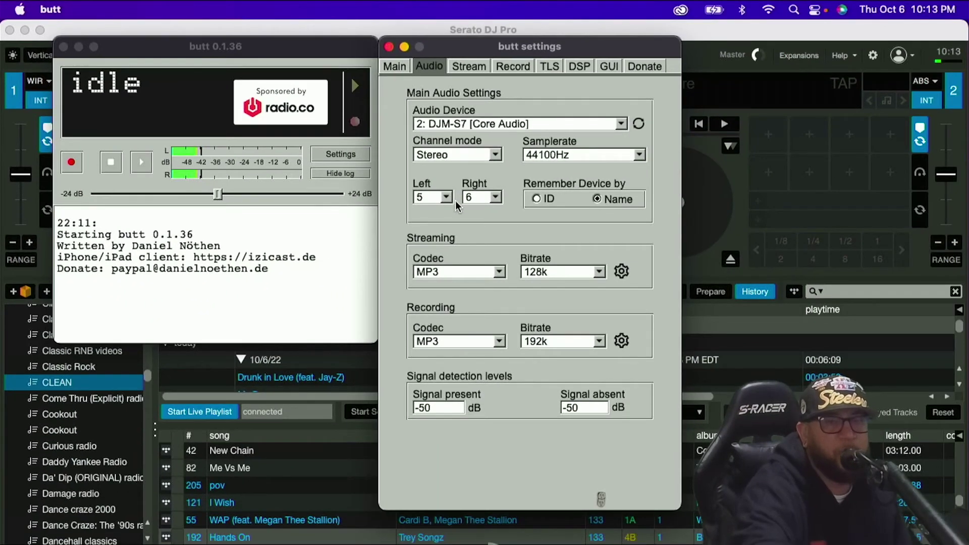
{"action": "left_click", "coordinate": [468, 66]}
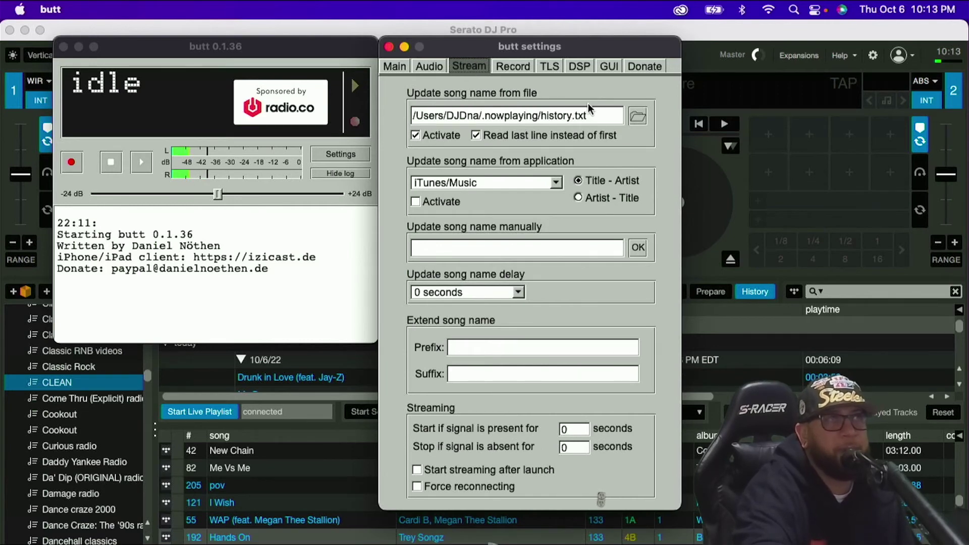
Clear the old song file path and keep song-name updates from the file's last line enabled
{"action": "double_click", "coordinate": [588, 116]}
{"action": "left_click", "coordinate": [588, 116]}
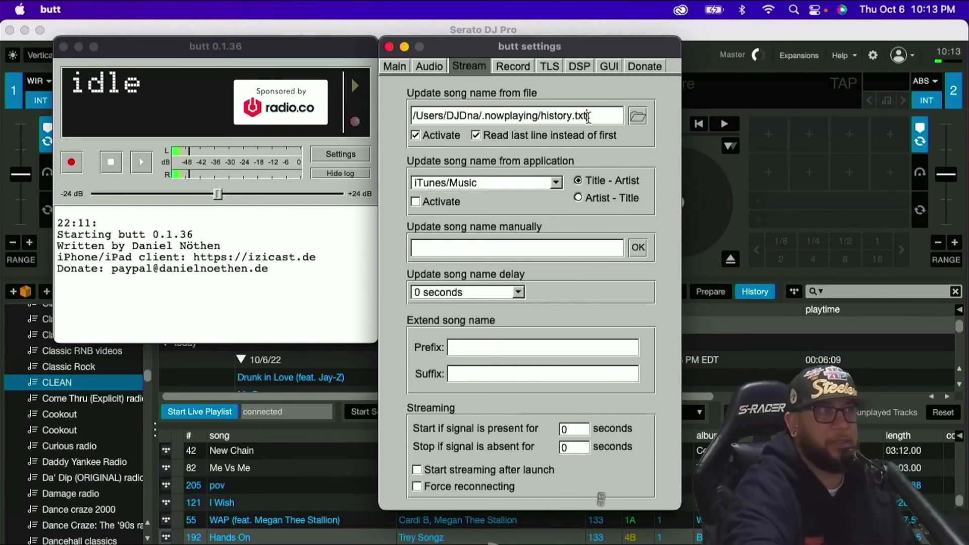
{"action": "double_click", "coordinate": [588, 116]}
{"action": "key", "text": "BackSpace"}
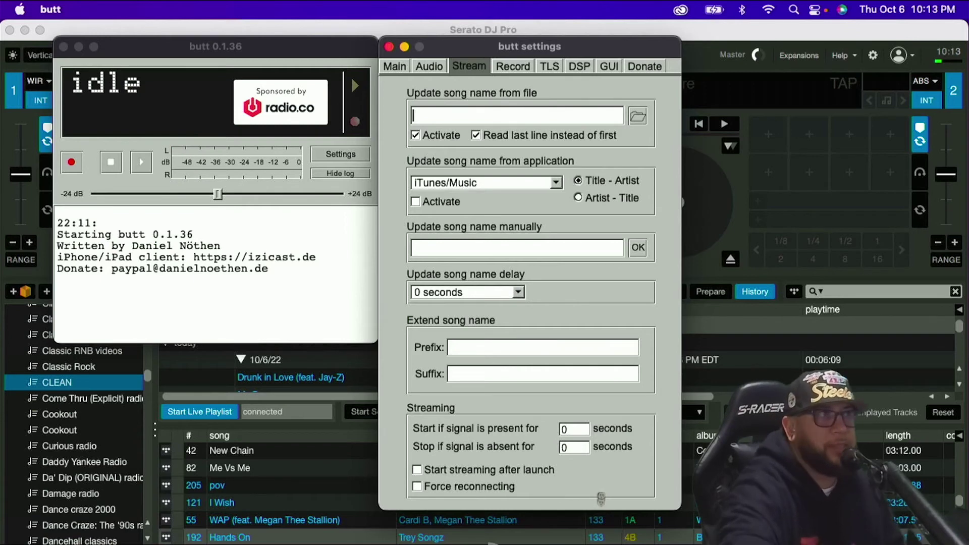
{"action": "left_click", "coordinate": [445, 134]}
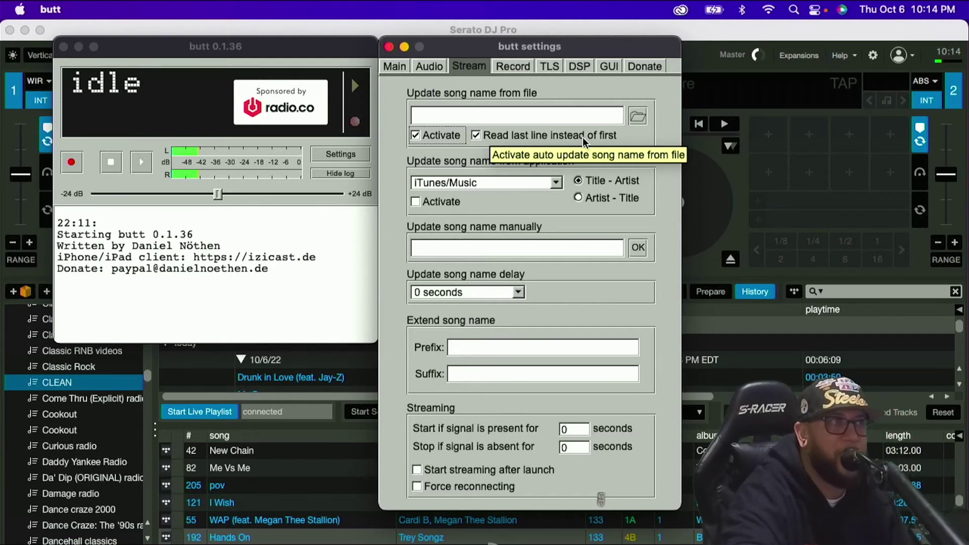
{"action": "left_click", "coordinate": [475, 133]}
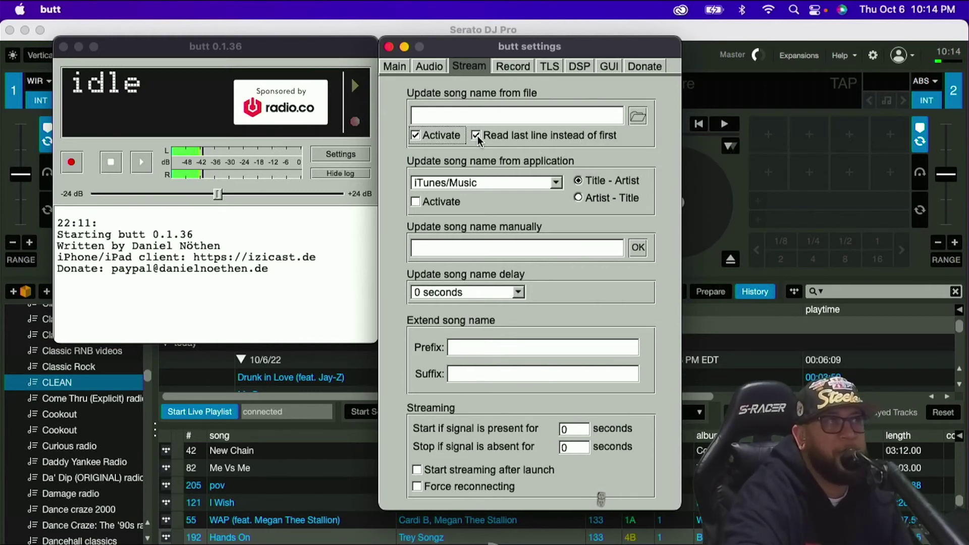
Choose history.txt in the .nowplaying folder as butt's song-name file
{"action": "left_click", "coordinate": [638, 119]}
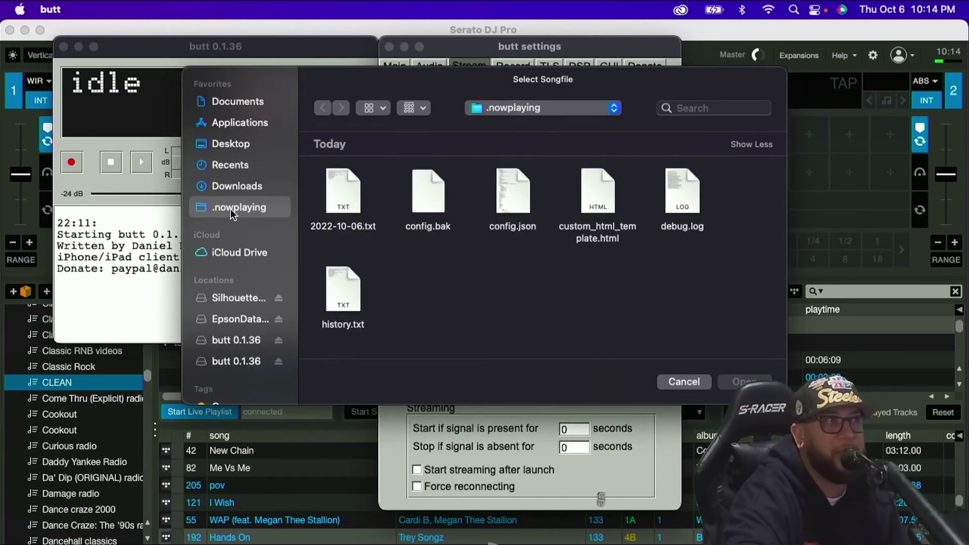
{"action": "left_click", "coordinate": [338, 295]}
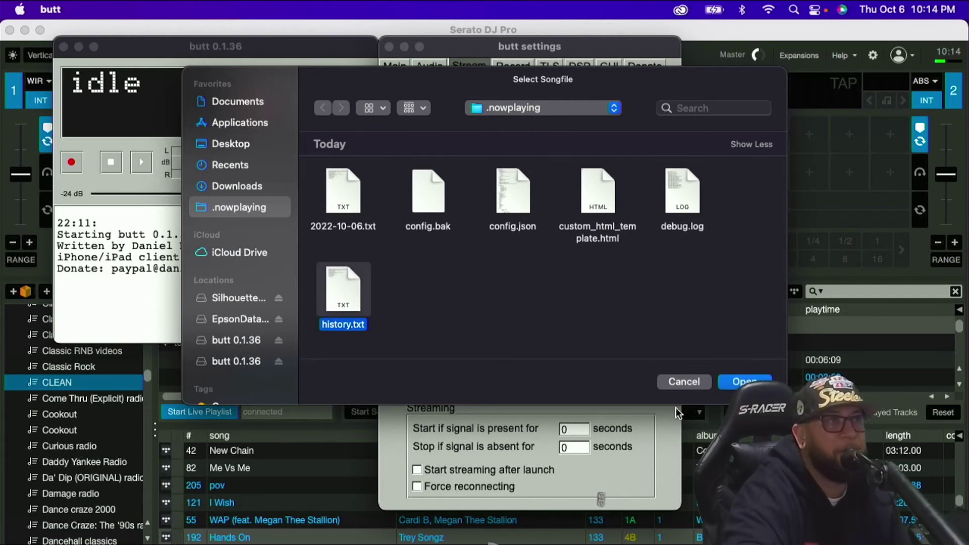
{"action": "left_click", "coordinate": [744, 382]}
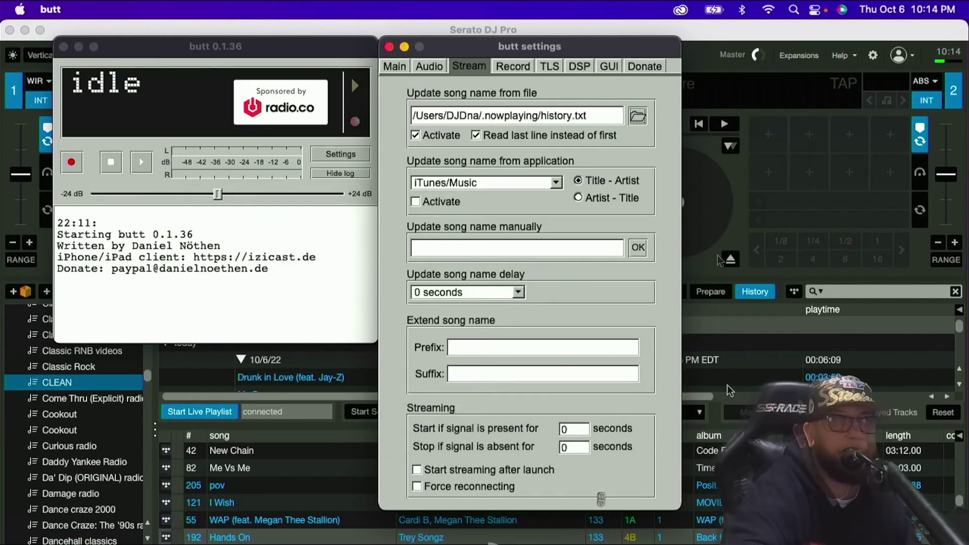
{"action": "left_click", "coordinate": [388, 47]}
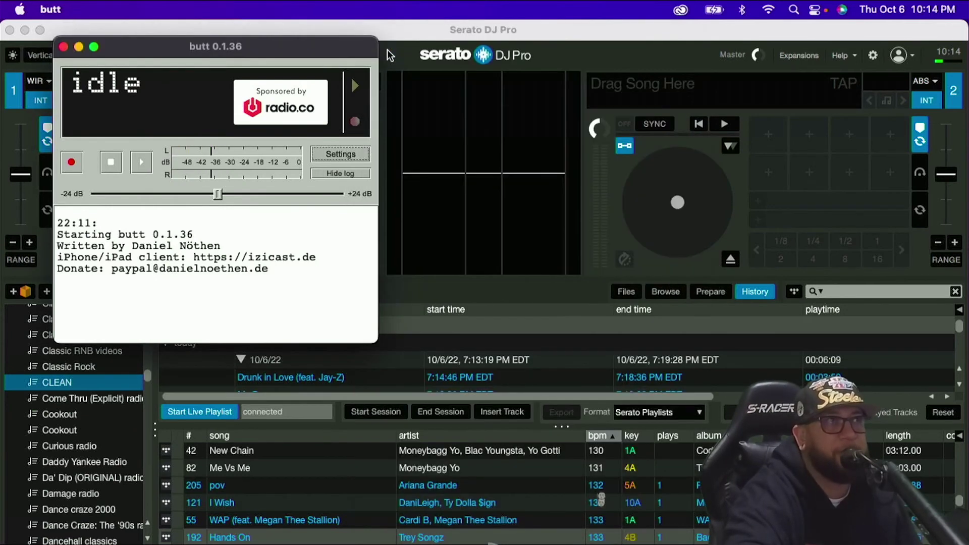
{"action": "left_click", "coordinate": [318, 154]}
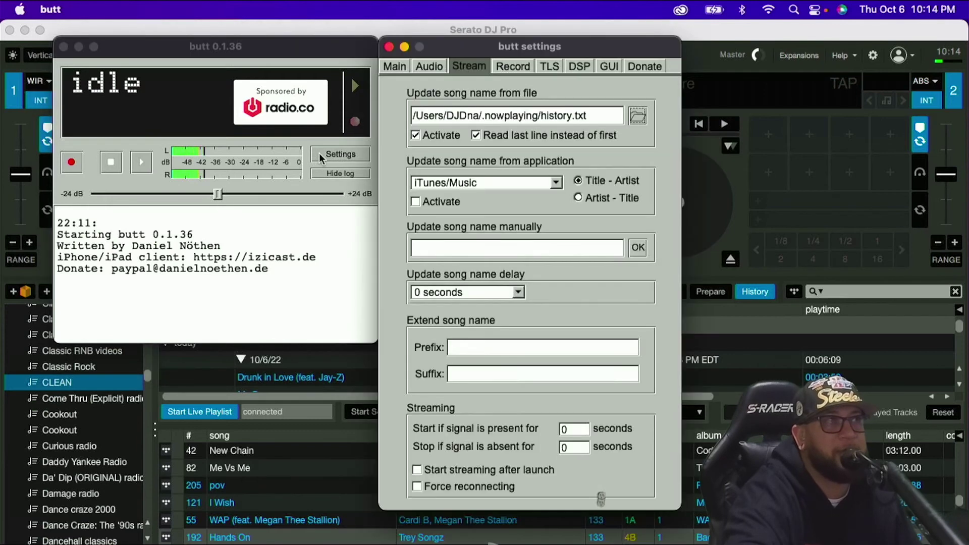
{"action": "left_click", "coordinate": [517, 66]}
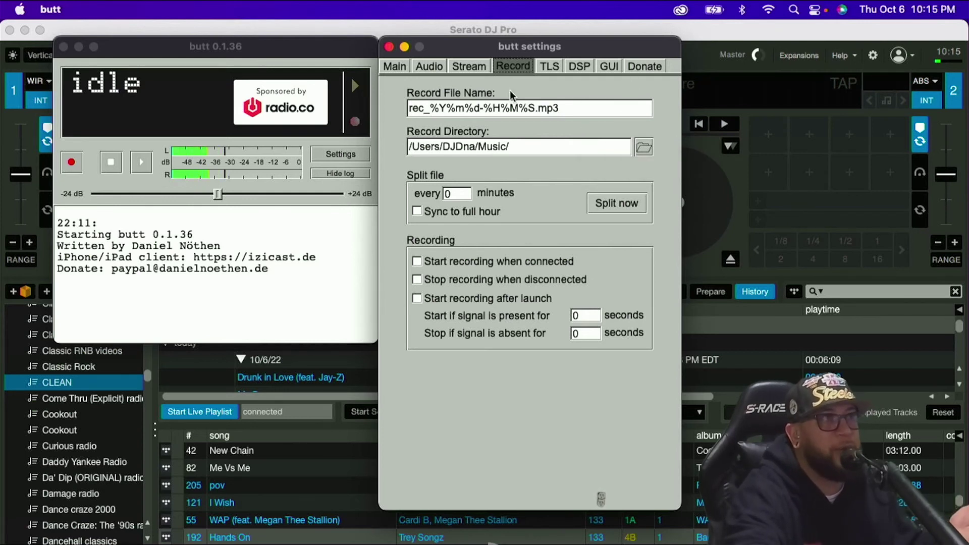
{"action": "left_click", "coordinate": [642, 147]}
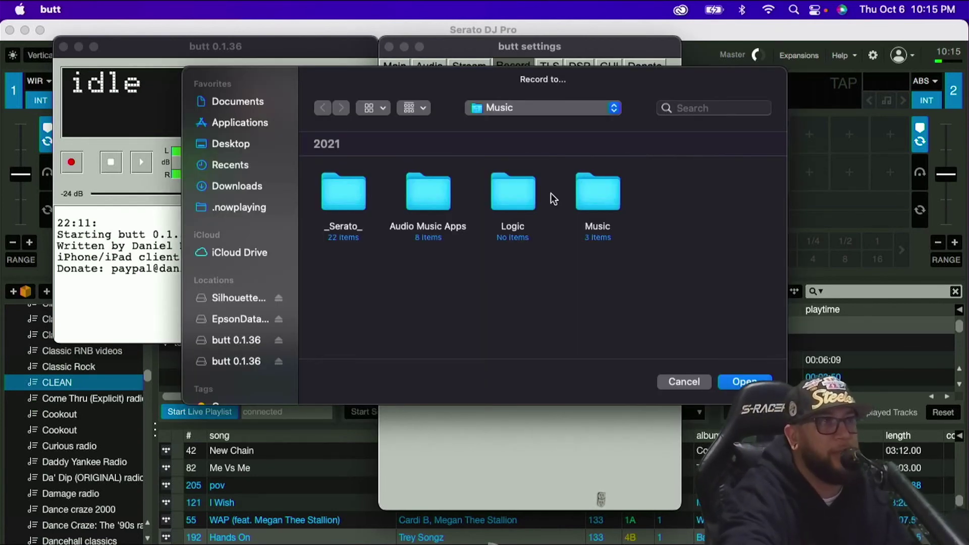
{"action": "left_click", "coordinate": [672, 382]}
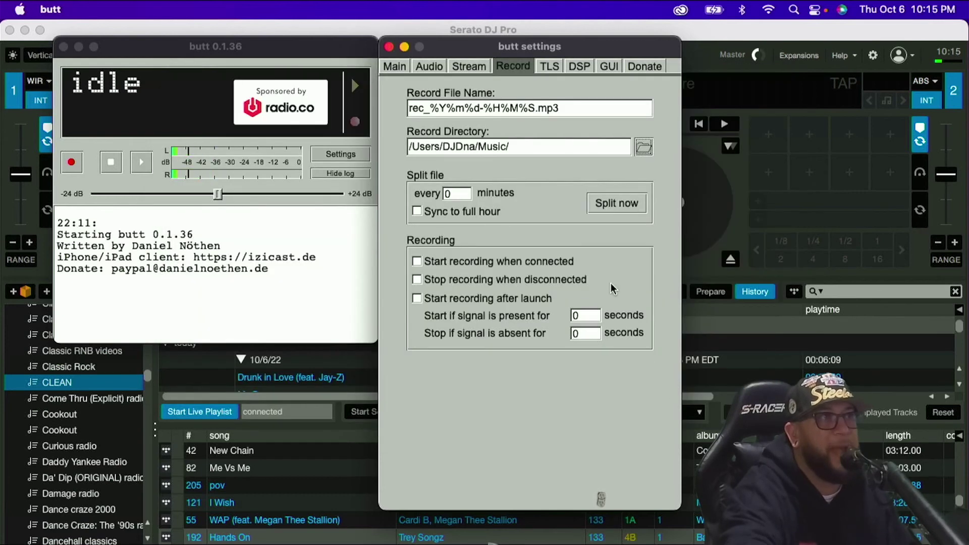
{"action": "left_click", "coordinate": [390, 47]}
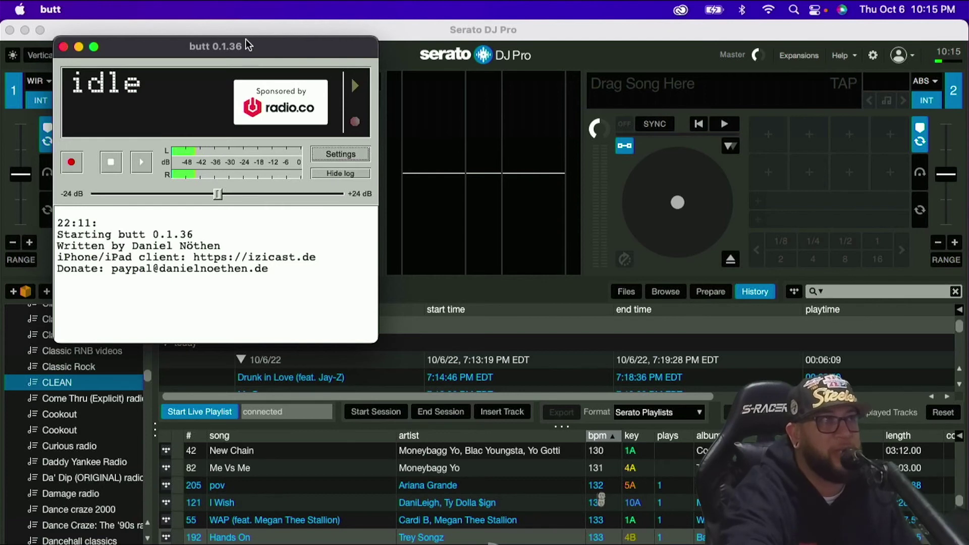
Minimize butt and hide Serato's session history to enlarge the CLEAN crate track list
{"action": "double_click", "coordinate": [247, 52]}
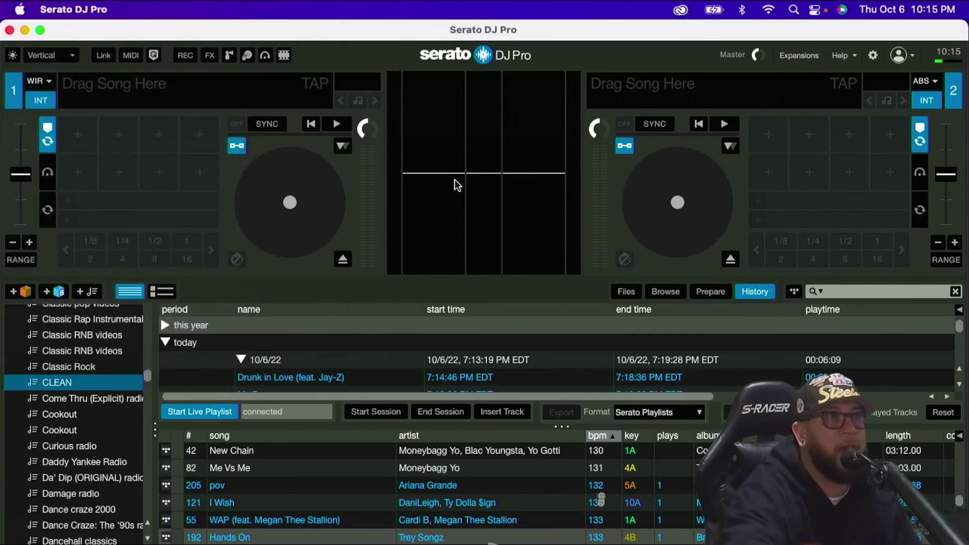
{"action": "left_click", "coordinate": [768, 296]}
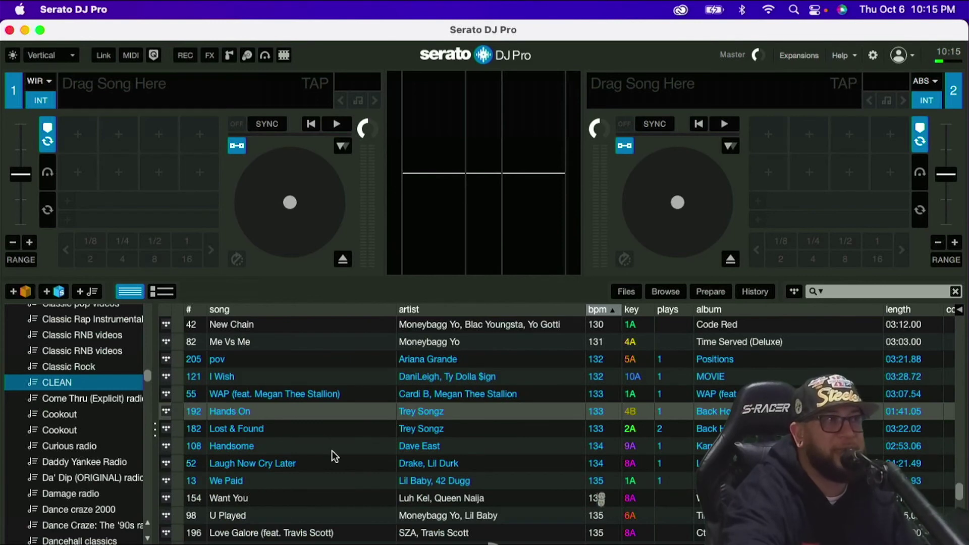
{"action": "scroll", "coordinate": [305, 538], "scroll_direction": "down", "scroll_amount": 3}
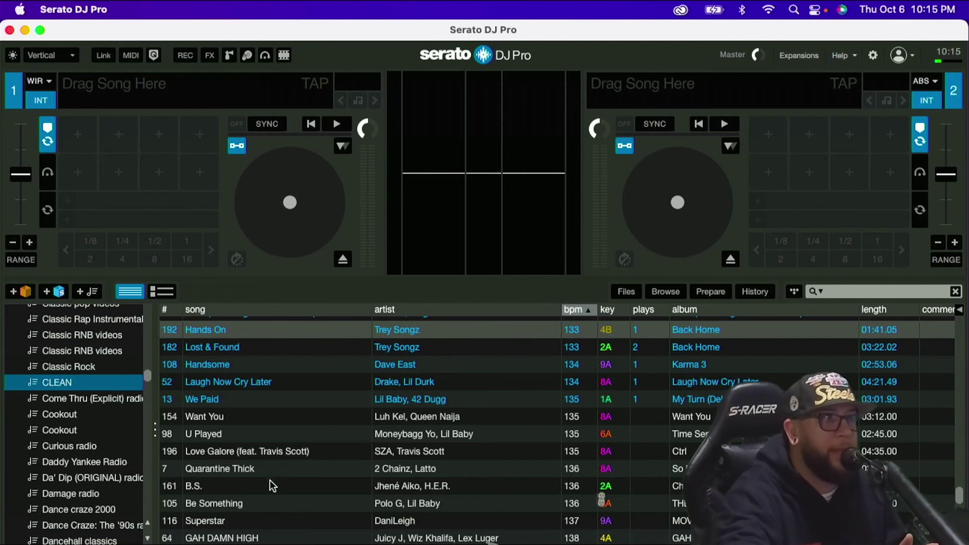
Load Be Something onto Deck 1, play it briefly, and pause at 00:06.6
{"action": "left_click_drag", "start_coordinate": [269, 503], "coordinate": [270, 219]}
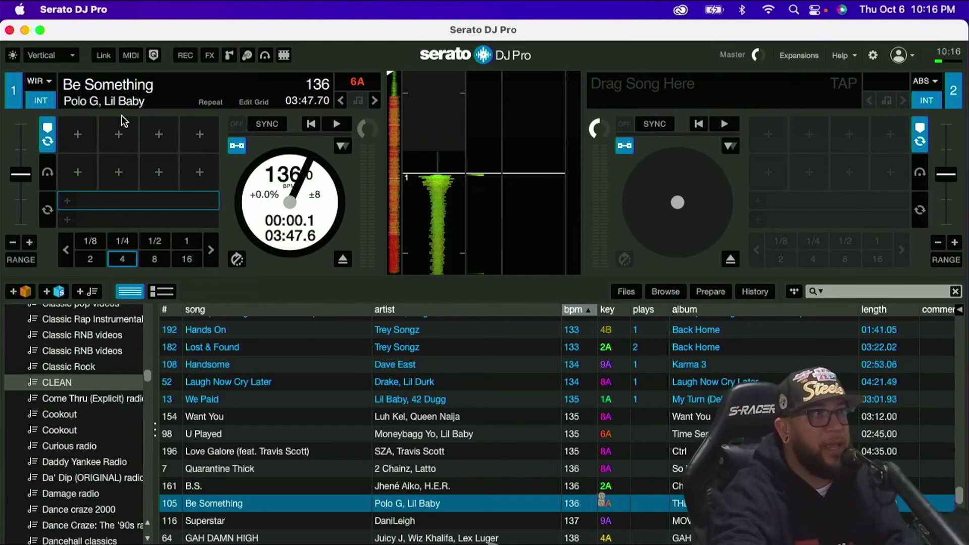
{"action": "left_click", "coordinate": [338, 125]}
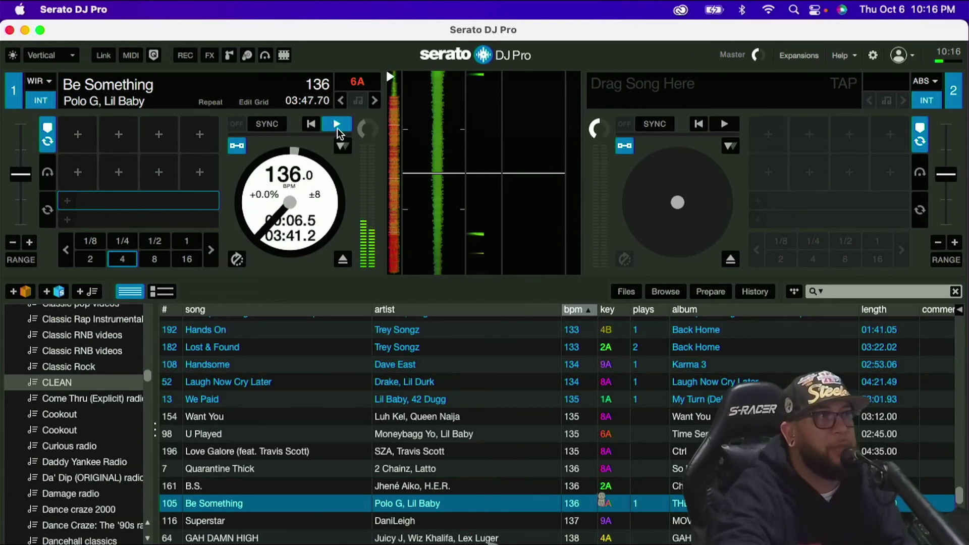
{"action": "left_click", "coordinate": [337, 124]}
{"action": "mouse_move", "coordinate": [3, 93]}
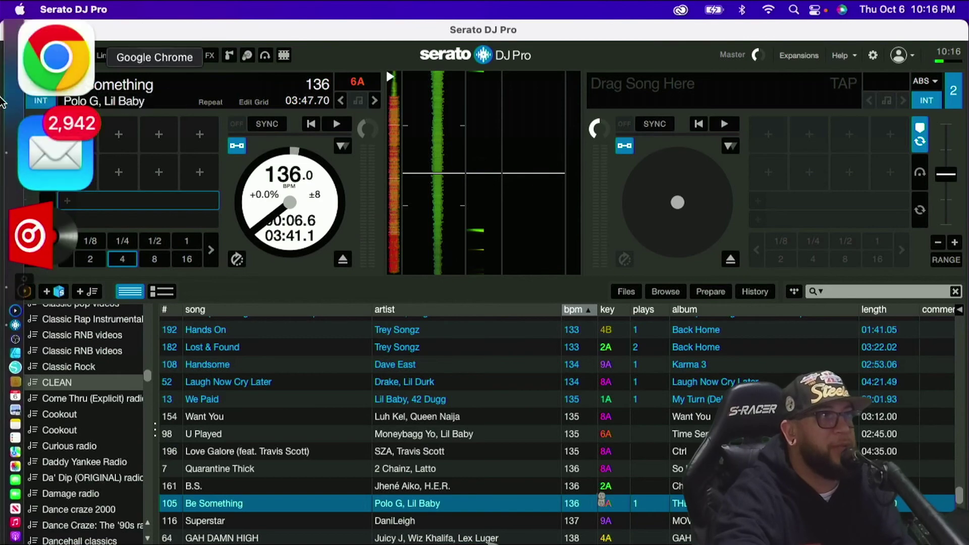
Bring up Now Playing 2 from the Dock so it shows Be Something by Polo G and Lil Baby
{"action": "left_click", "coordinate": [52, 151]}
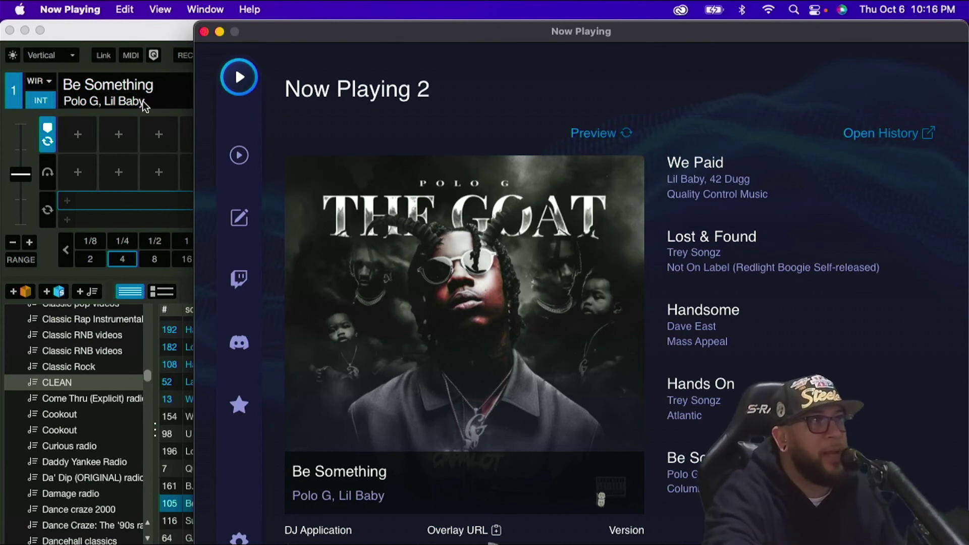
{"action": "mouse_move", "coordinate": [2, 91]}
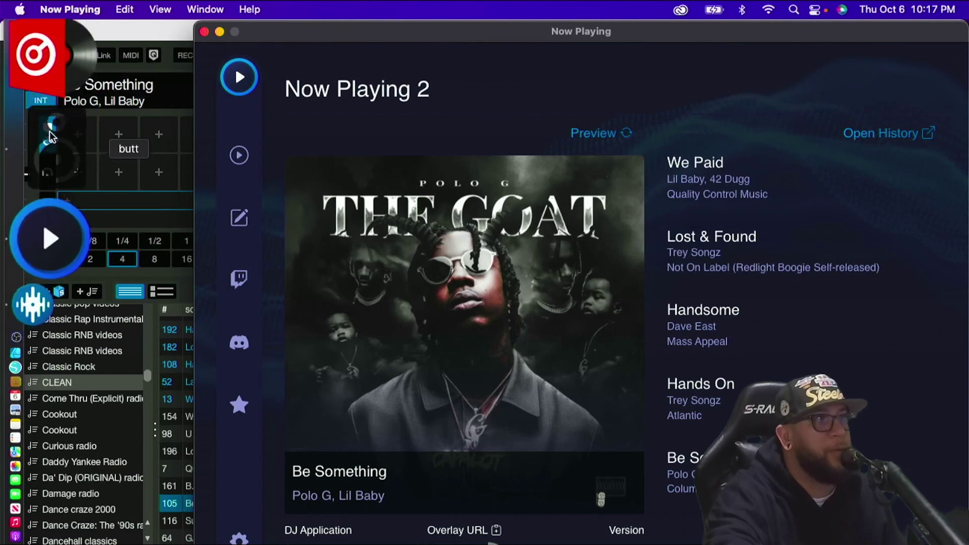
Bring up butt and move the Now Playing window over to the right
{"action": "left_click", "coordinate": [51, 140]}
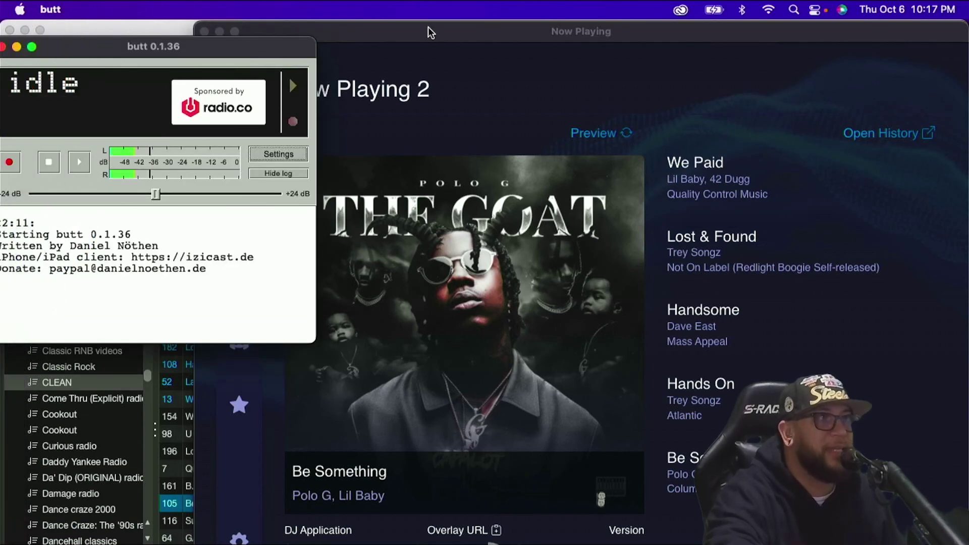
{"action": "left_click_drag", "start_coordinate": [426, 30], "coordinate": [559, 45]}
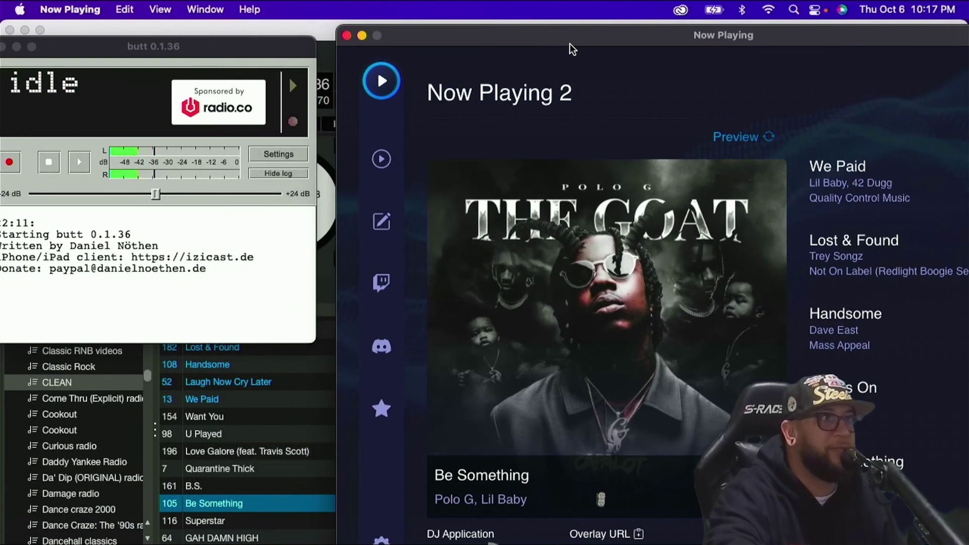
{"action": "left_click_drag", "start_coordinate": [569, 44], "coordinate": [566, 43]}
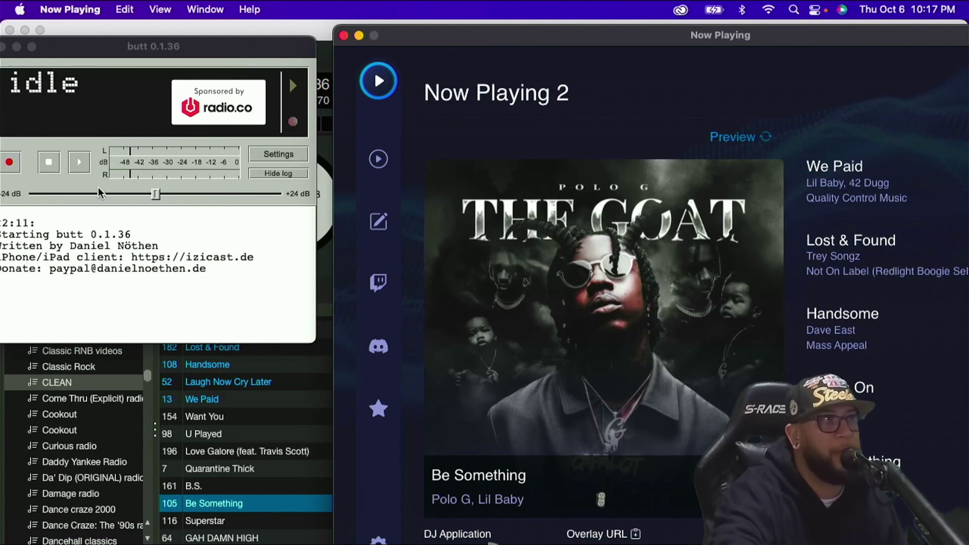
Start butt streaming to TTTRN BACKUP and reposition both windows lower on screen
{"action": "left_click", "coordinate": [83, 159]}
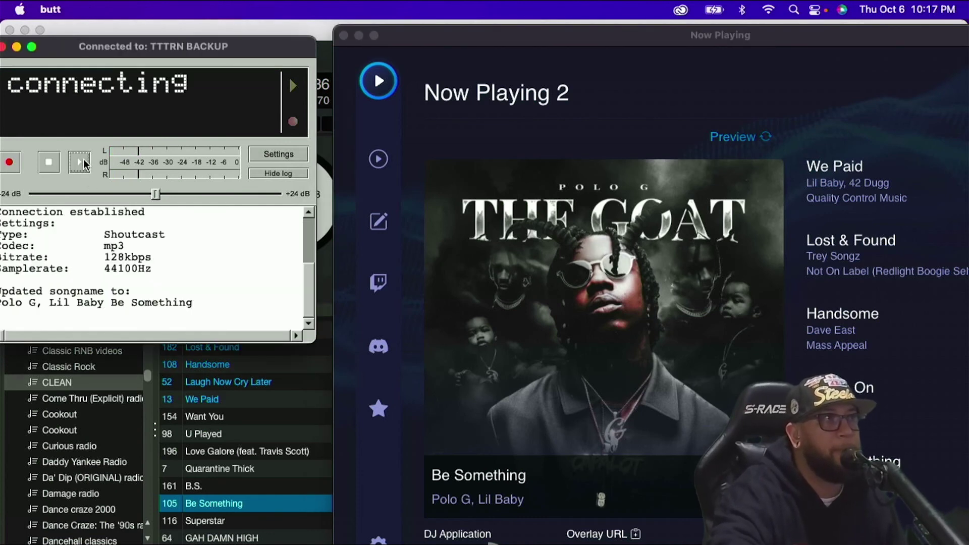
{"action": "left_click_drag", "start_coordinate": [135, 42], "coordinate": [154, 33]}
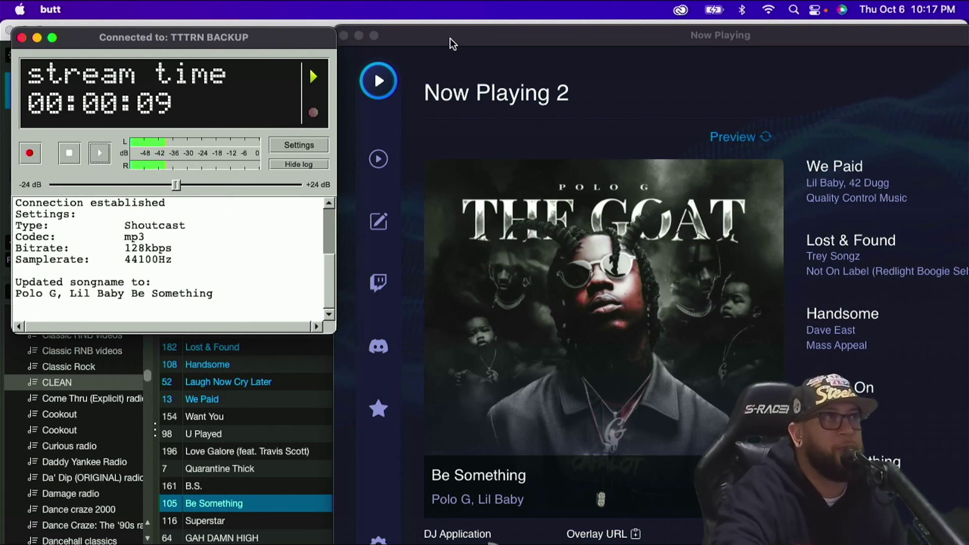
{"action": "left_click_drag", "start_coordinate": [450, 37], "coordinate": [357, 49]}
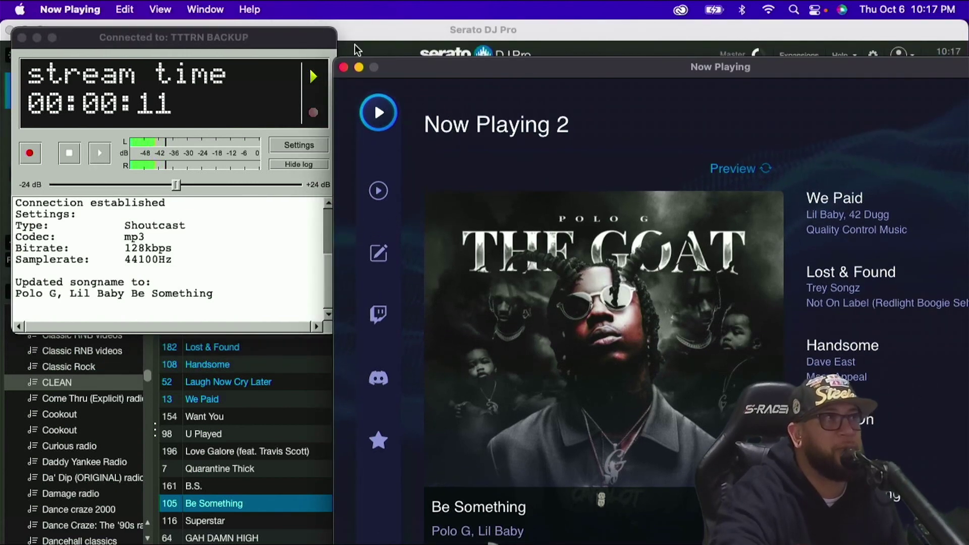
{"action": "left_click_drag", "start_coordinate": [297, 37], "coordinate": [289, 69]}
Load B.S. onto deck 1 in Serato, play it briefly, and pause at 00:04.0
{"action": "left_click", "coordinate": [289, 27]}
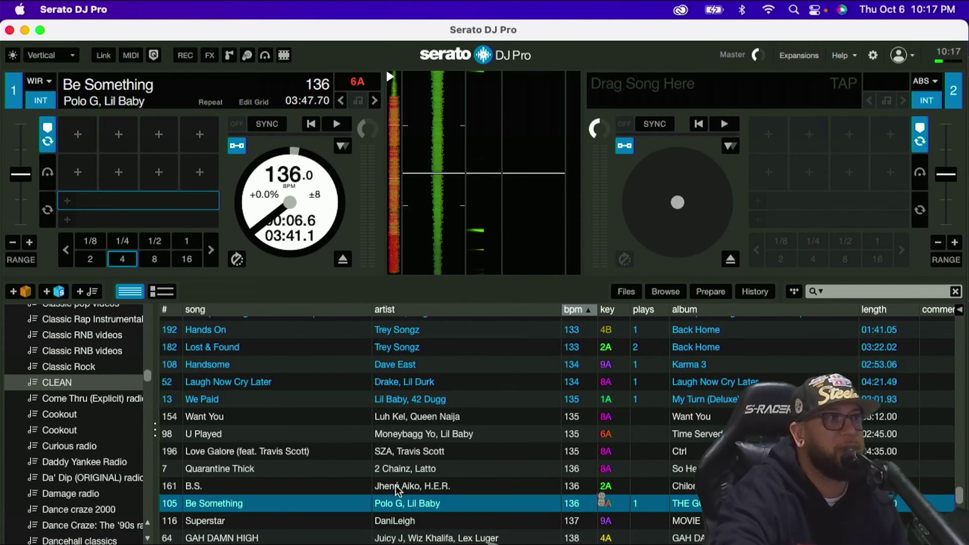
{"action": "left_click_drag", "start_coordinate": [398, 490], "coordinate": [290, 200]}
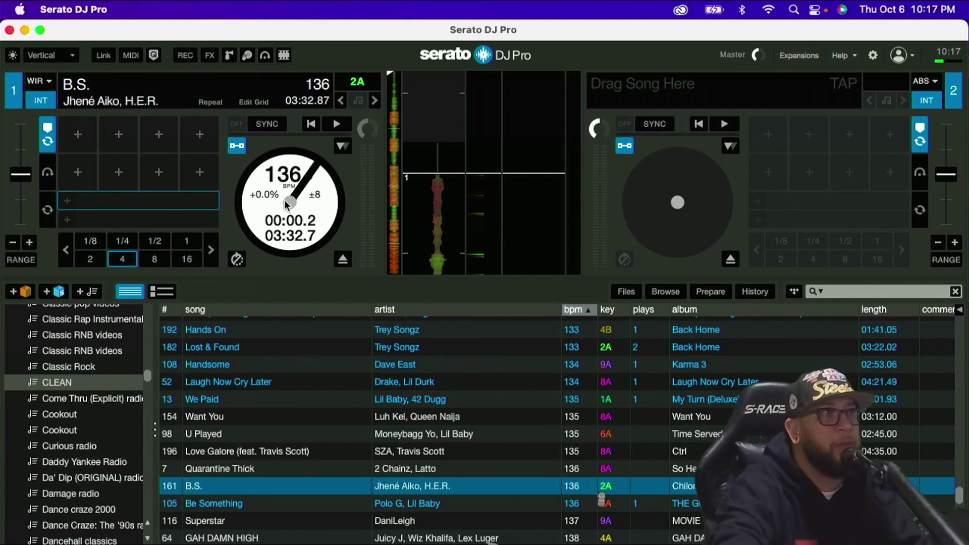
{"action": "left_click", "coordinate": [338, 125]}
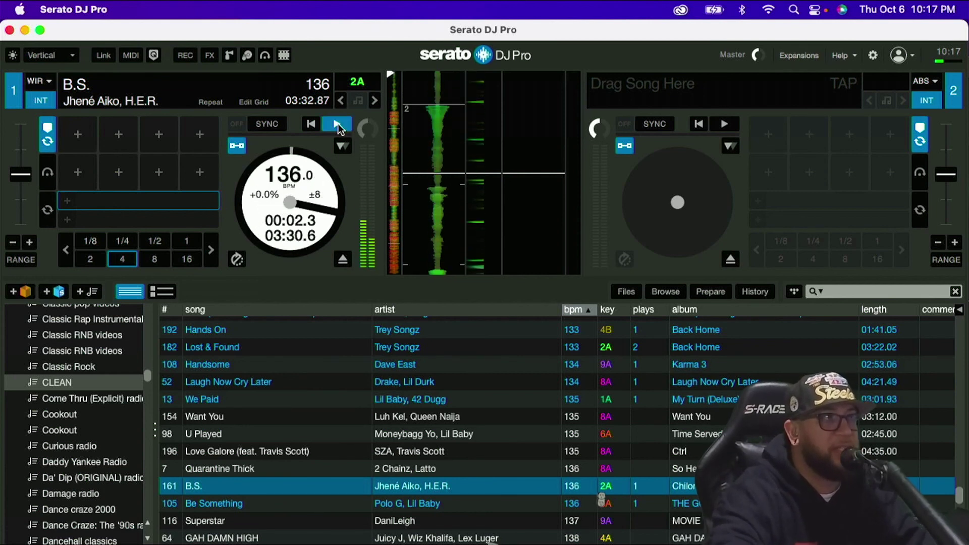
{"action": "left_click", "coordinate": [338, 127]}
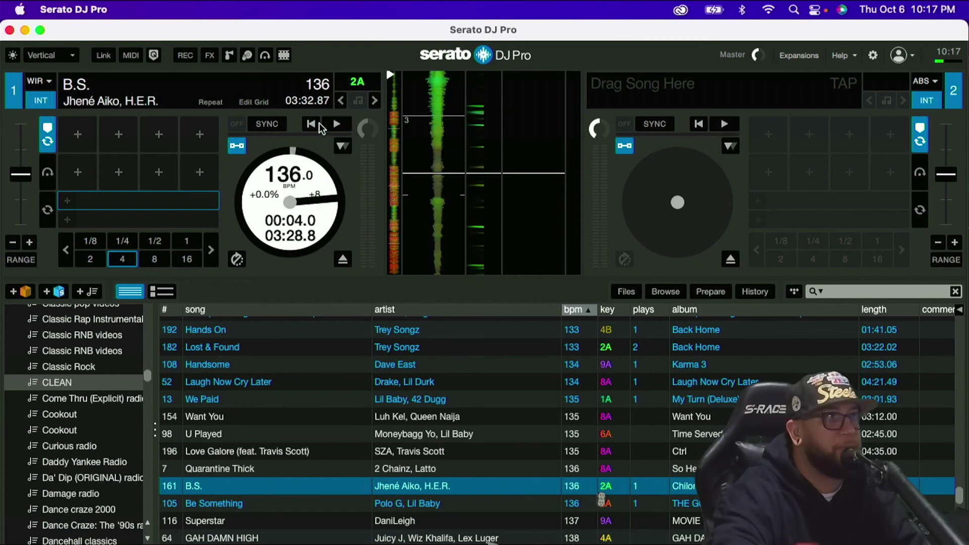
Confirm butt's log shows the B.S. song name, then stop the stream and return to Serato
{"action": "mouse_move", "coordinate": [4, 132]}
{"action": "left_click", "coordinate": [31, 134]}
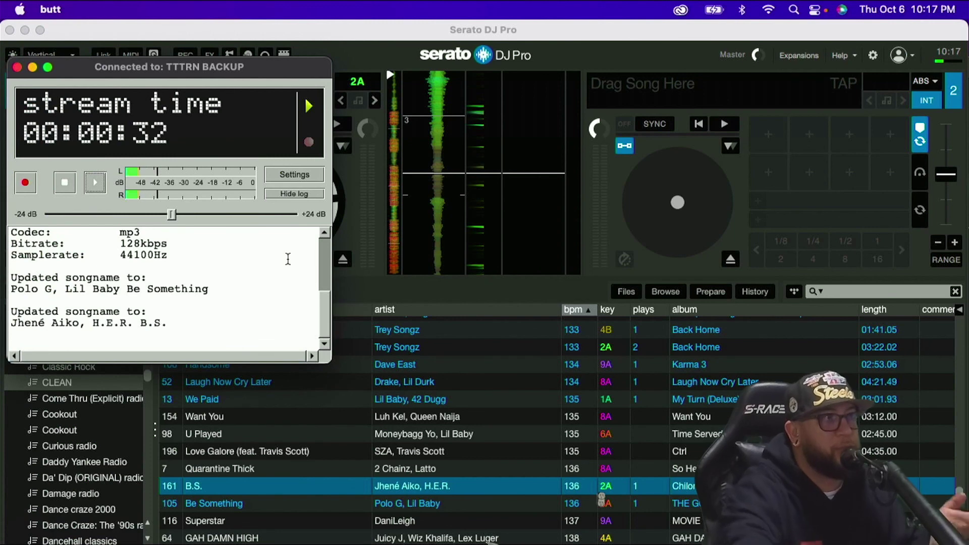
{"action": "scroll", "coordinate": [103, 277], "scroll_direction": "up", "scroll_amount": 5}
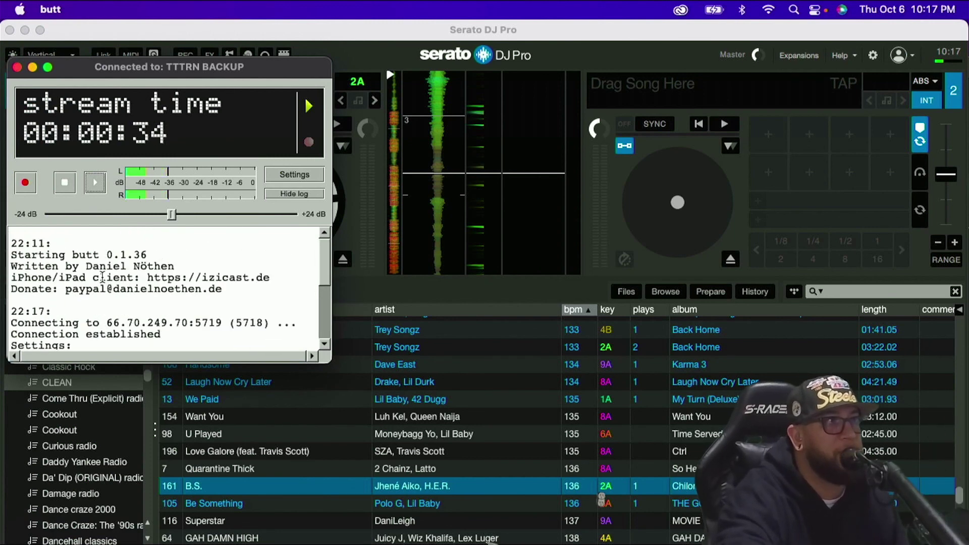
{"action": "scroll", "coordinate": [125, 328], "scroll_direction": "down", "scroll_amount": 1}
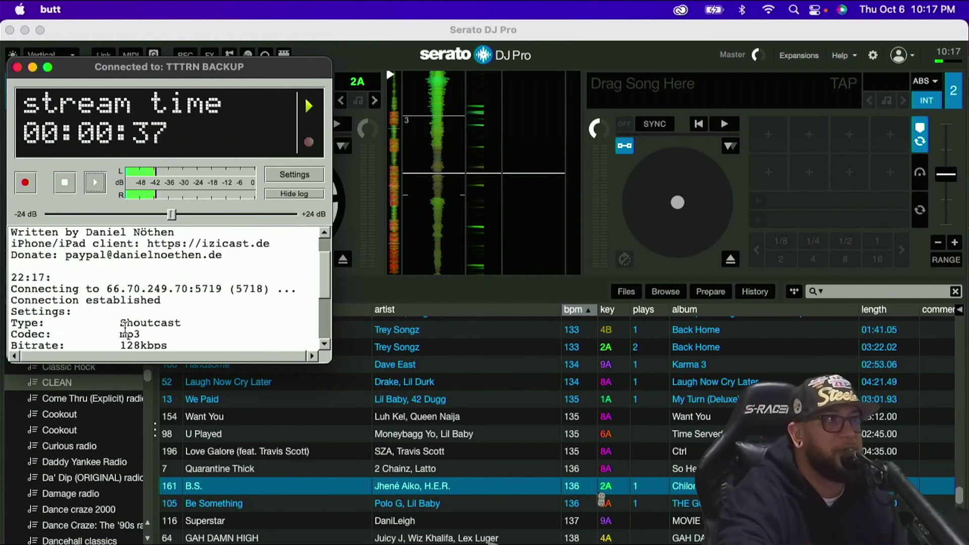
{"action": "scroll", "coordinate": [125, 328], "scroll_direction": "down", "scroll_amount": 2}
{"action": "scroll", "coordinate": [125, 328], "scroll_direction": "down", "scroll_amount": 1}
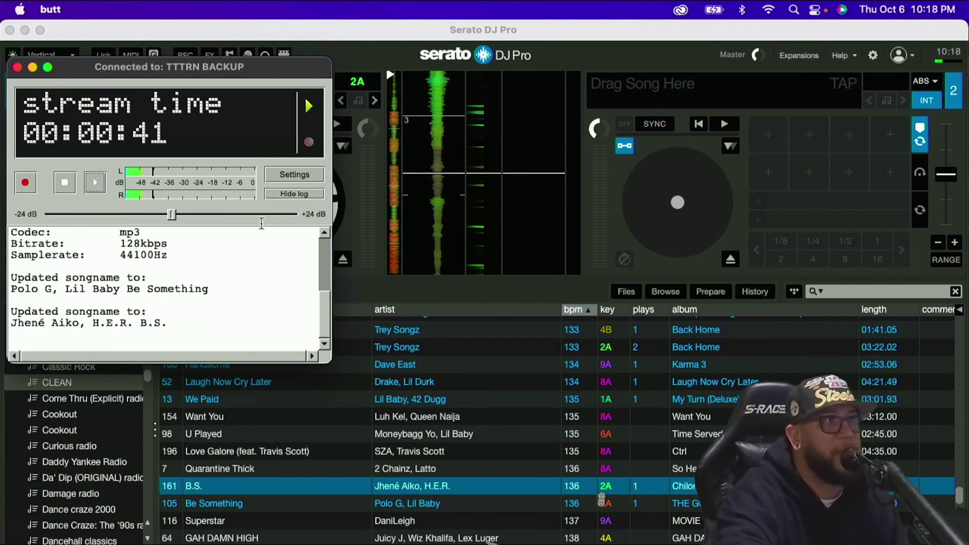
{"action": "left_click", "coordinate": [67, 185]}
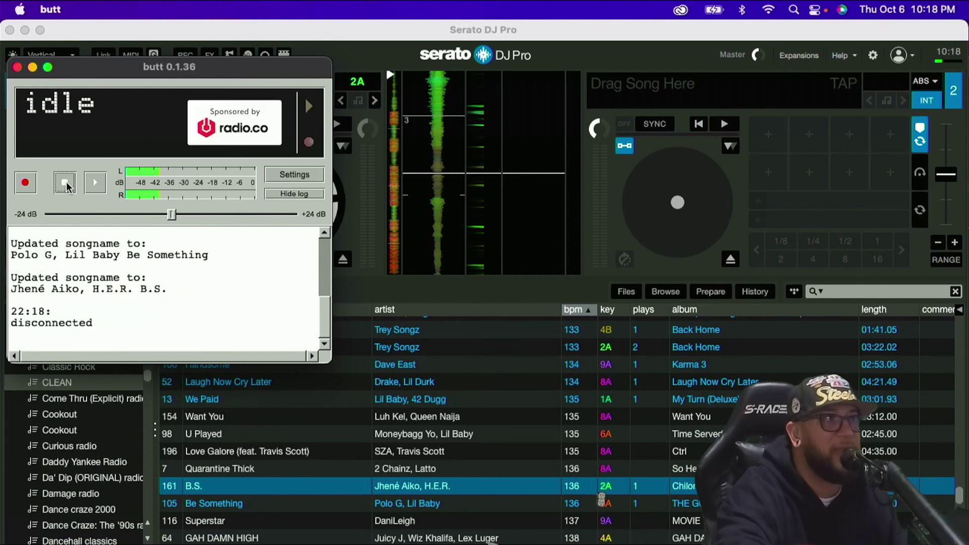
{"action": "left_click", "coordinate": [207, 34]}
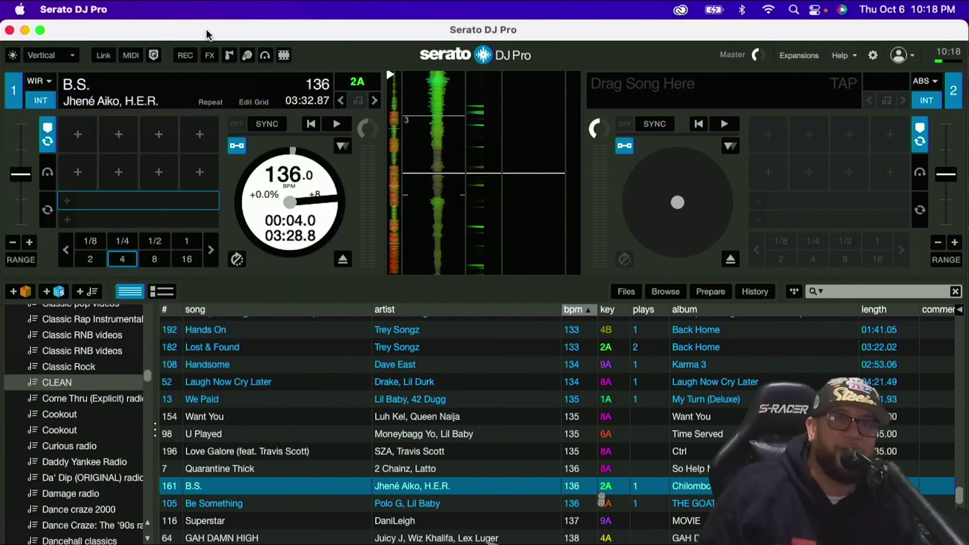